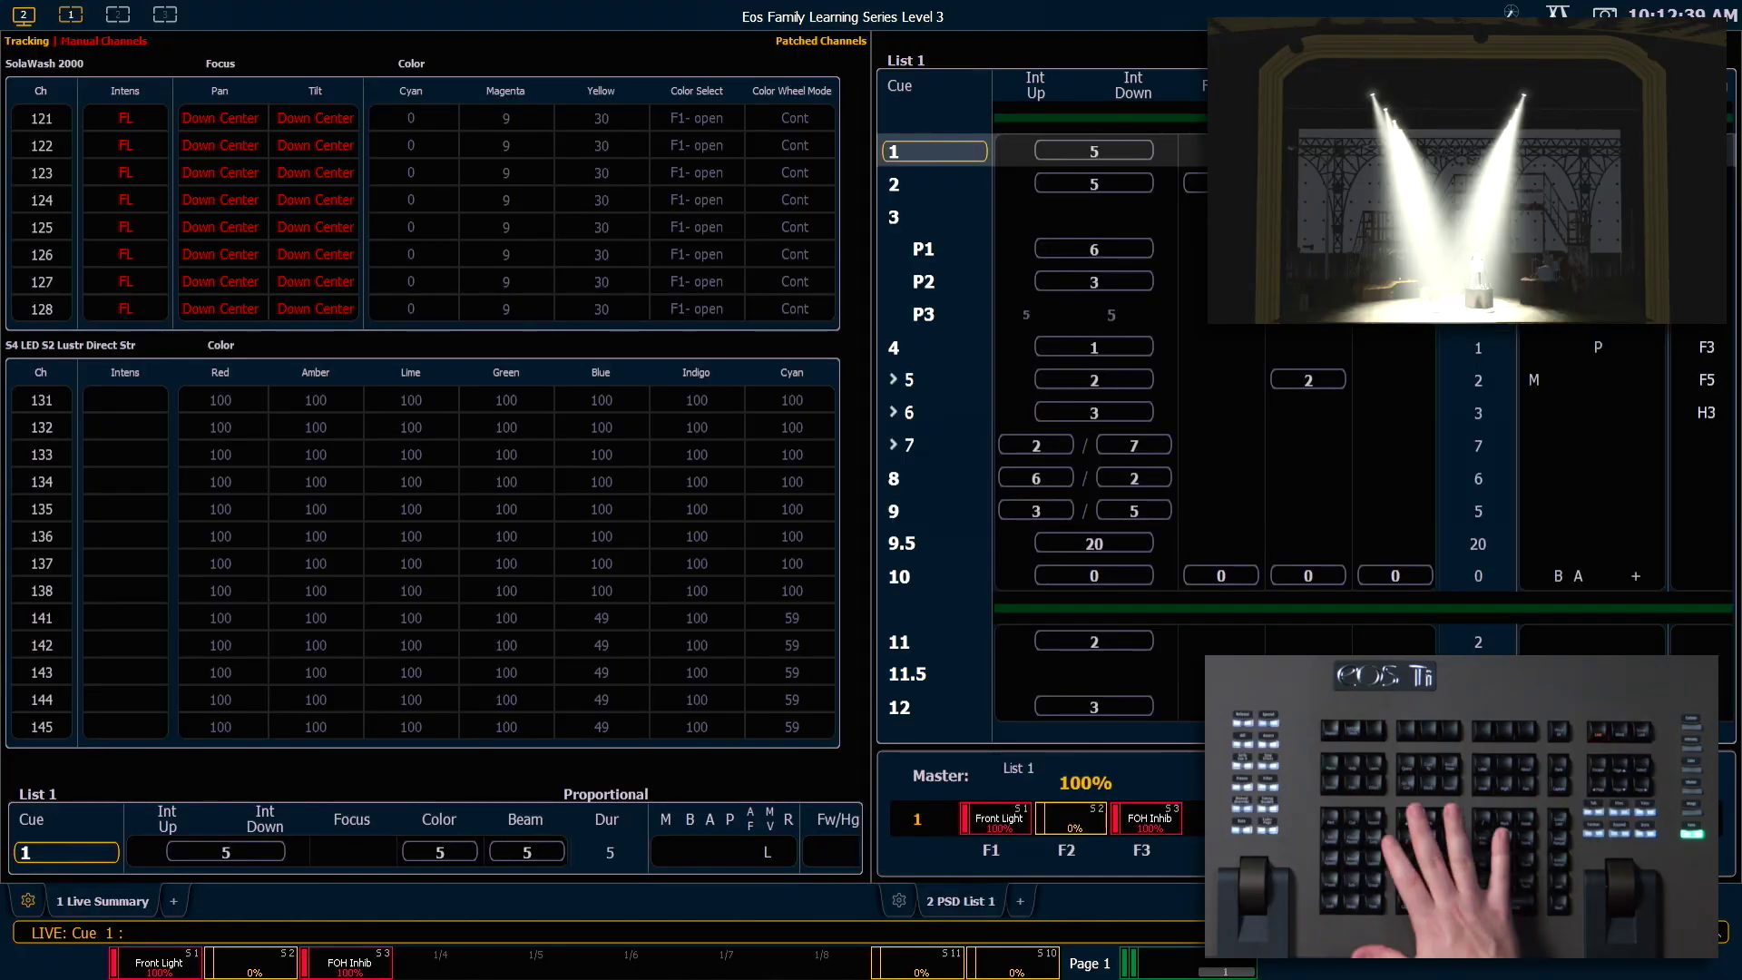
Jump to cue 28 live, then bring group 21 (channels 351–354) to full
key("ctrl+g")
type("28")
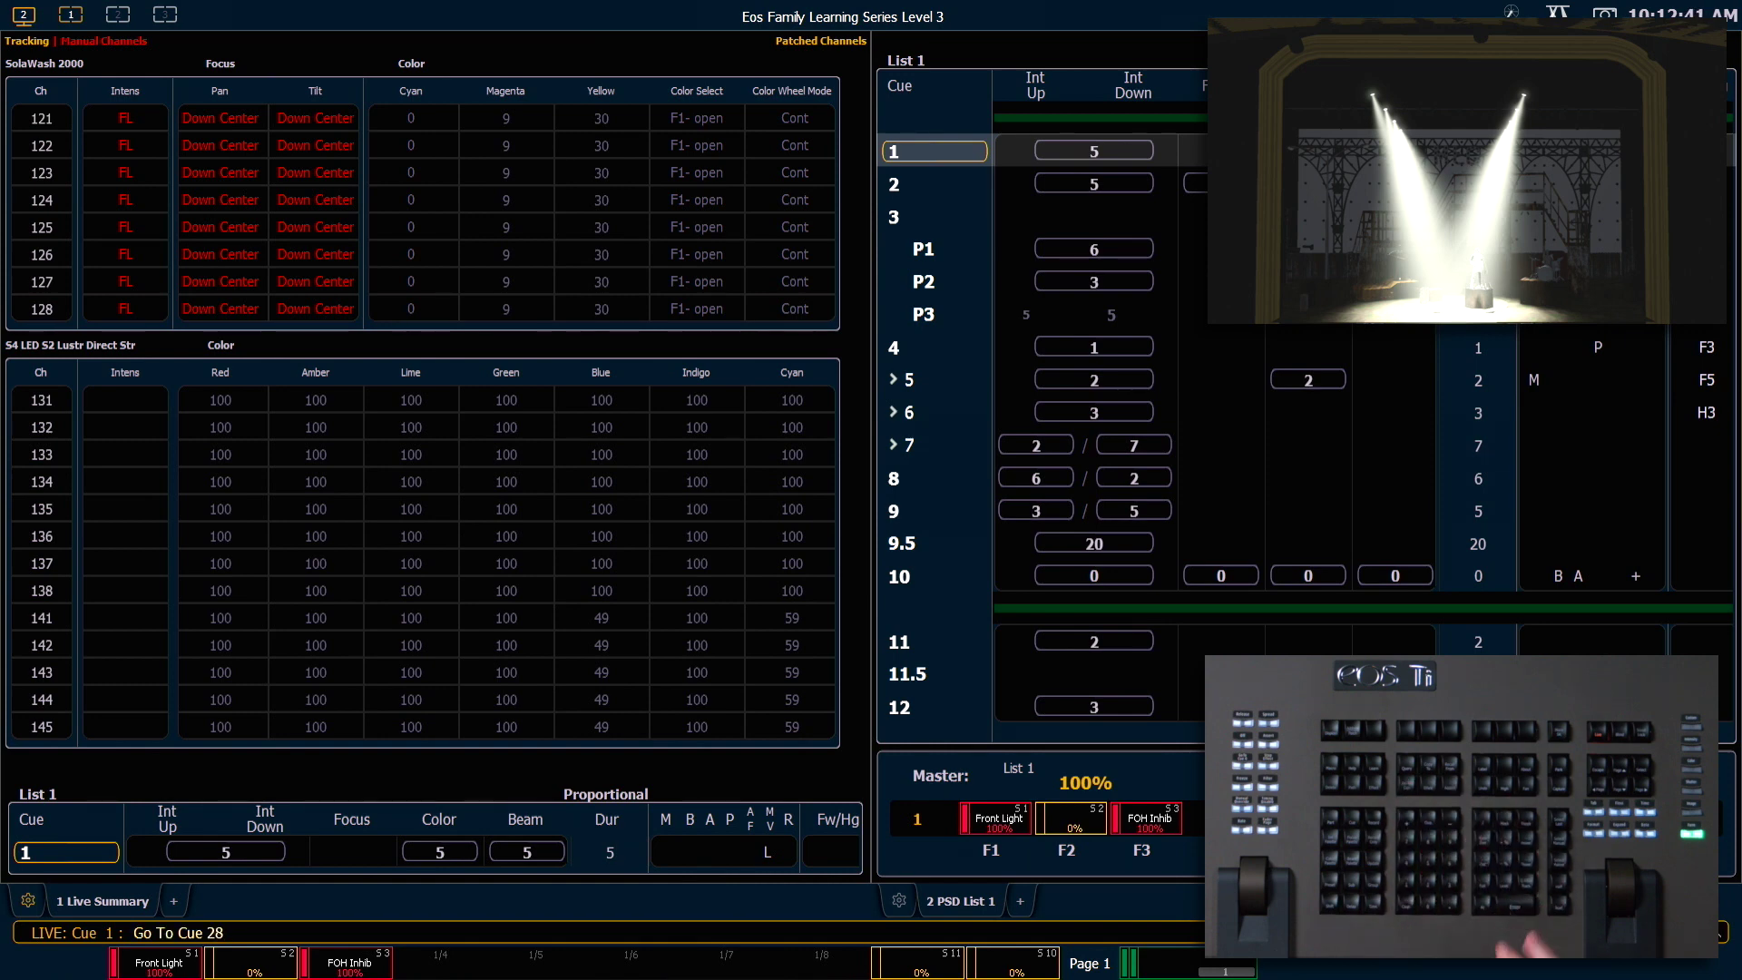
key("Return")
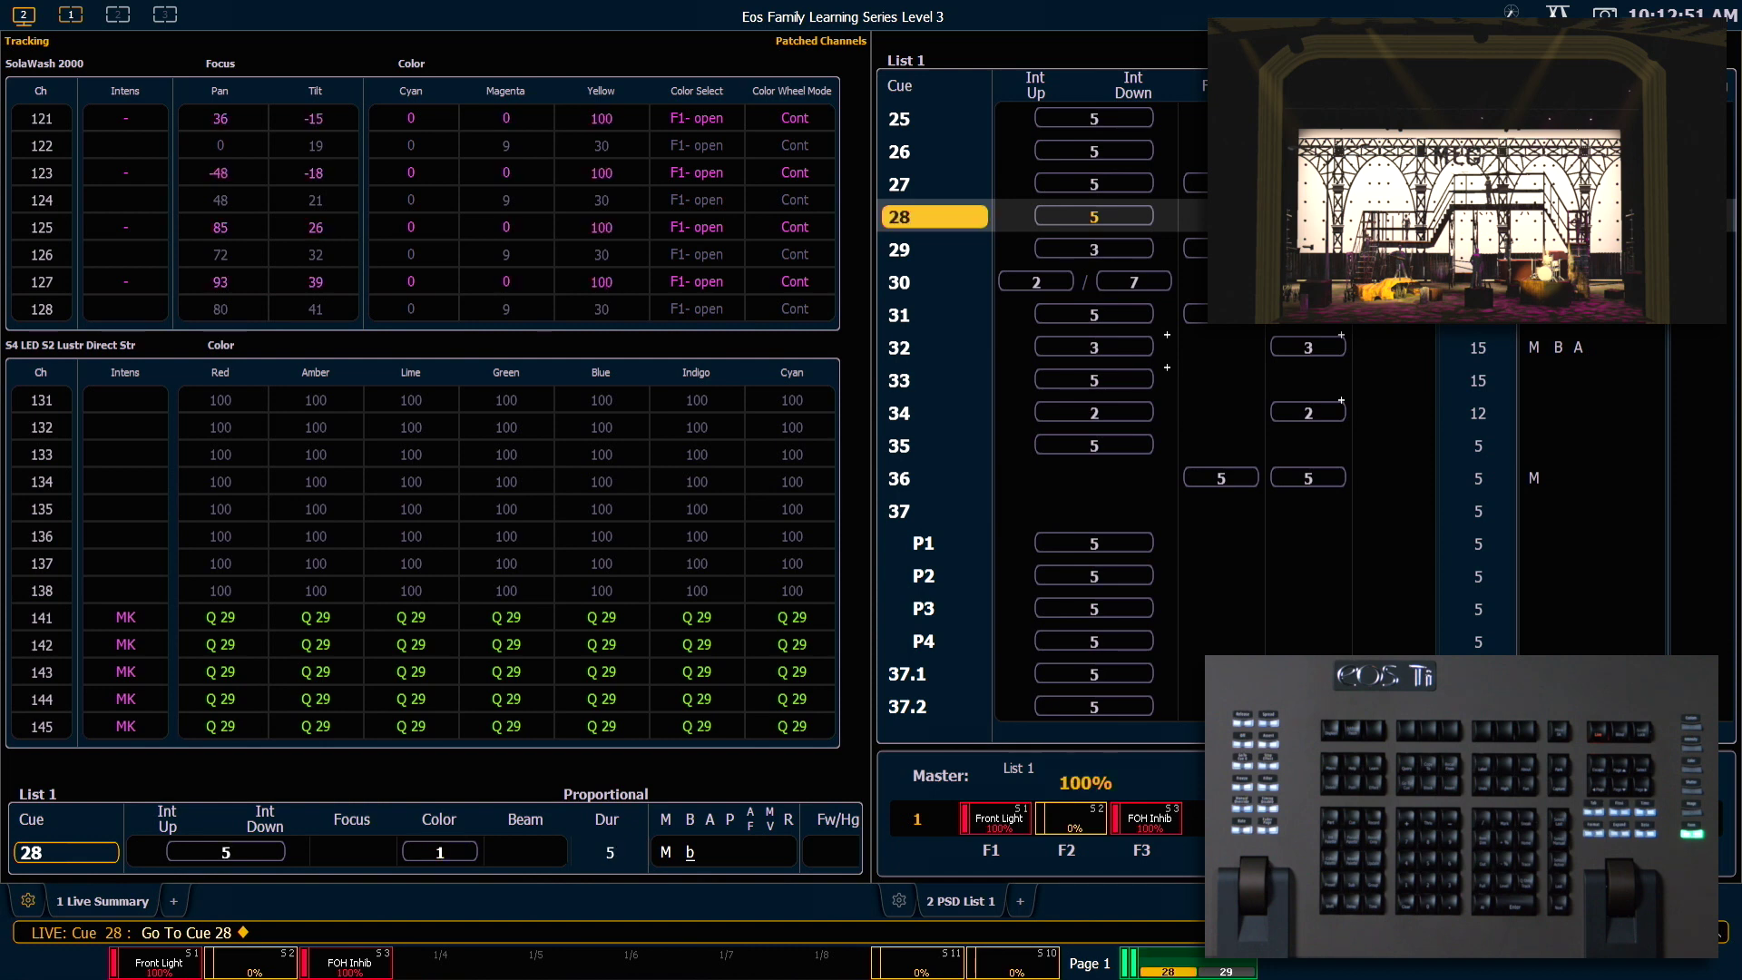
type("g21")
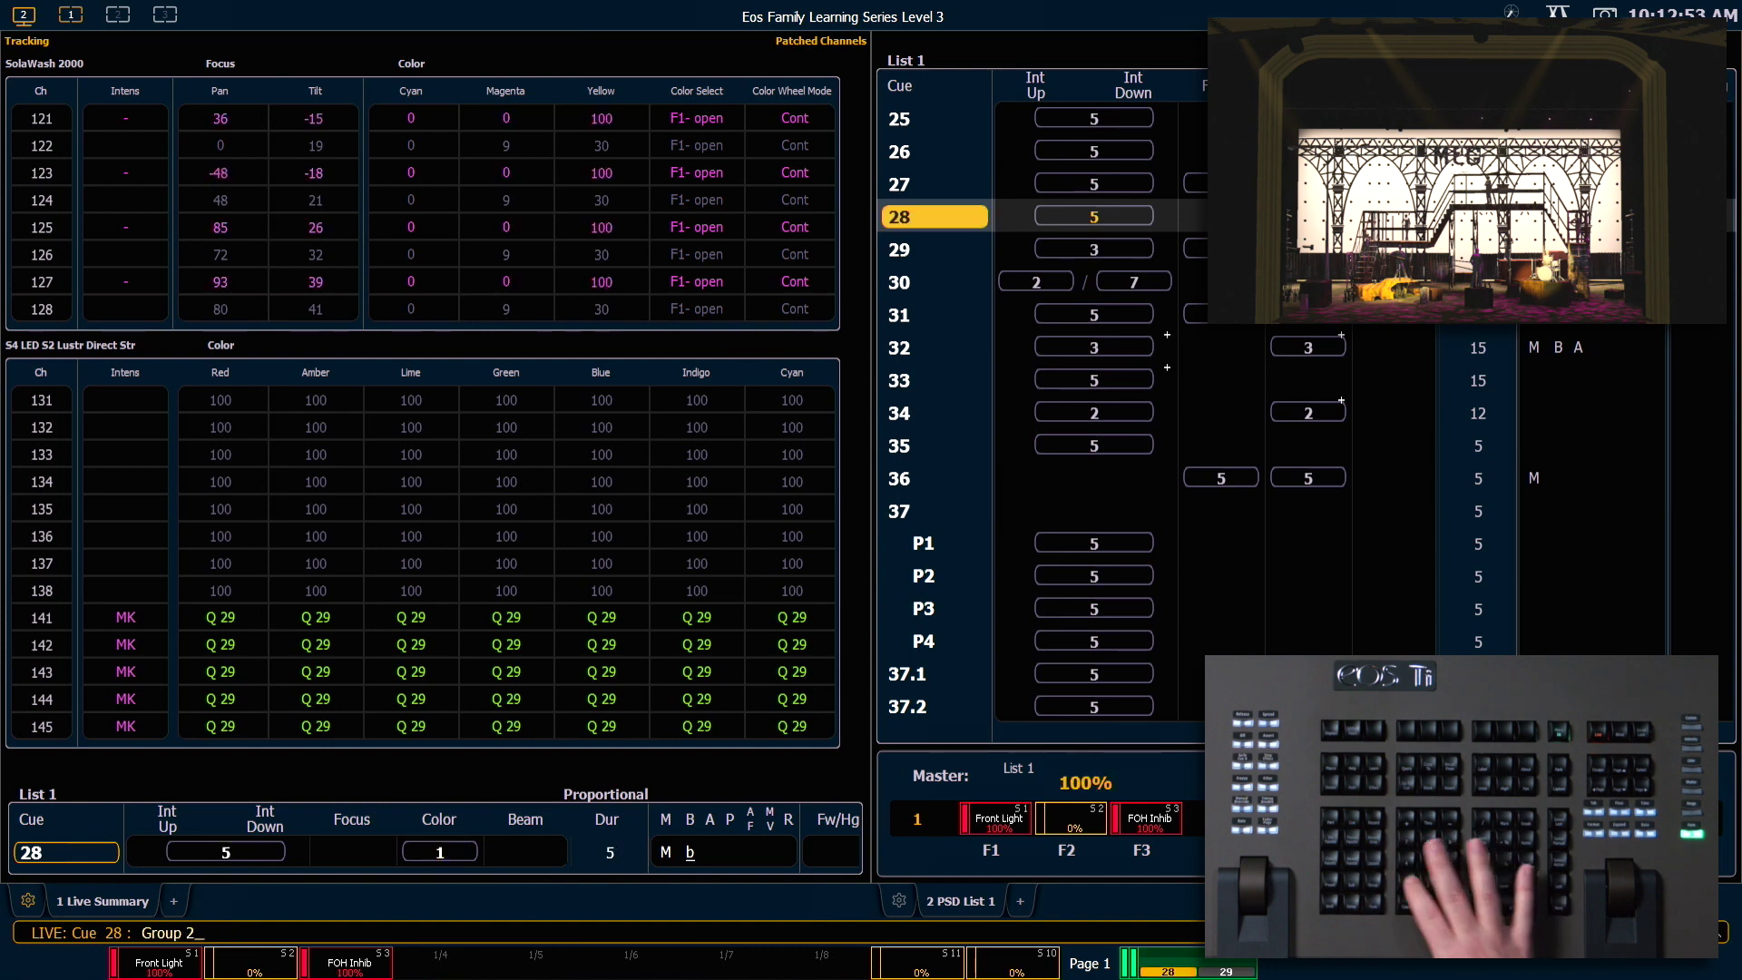
type("f")
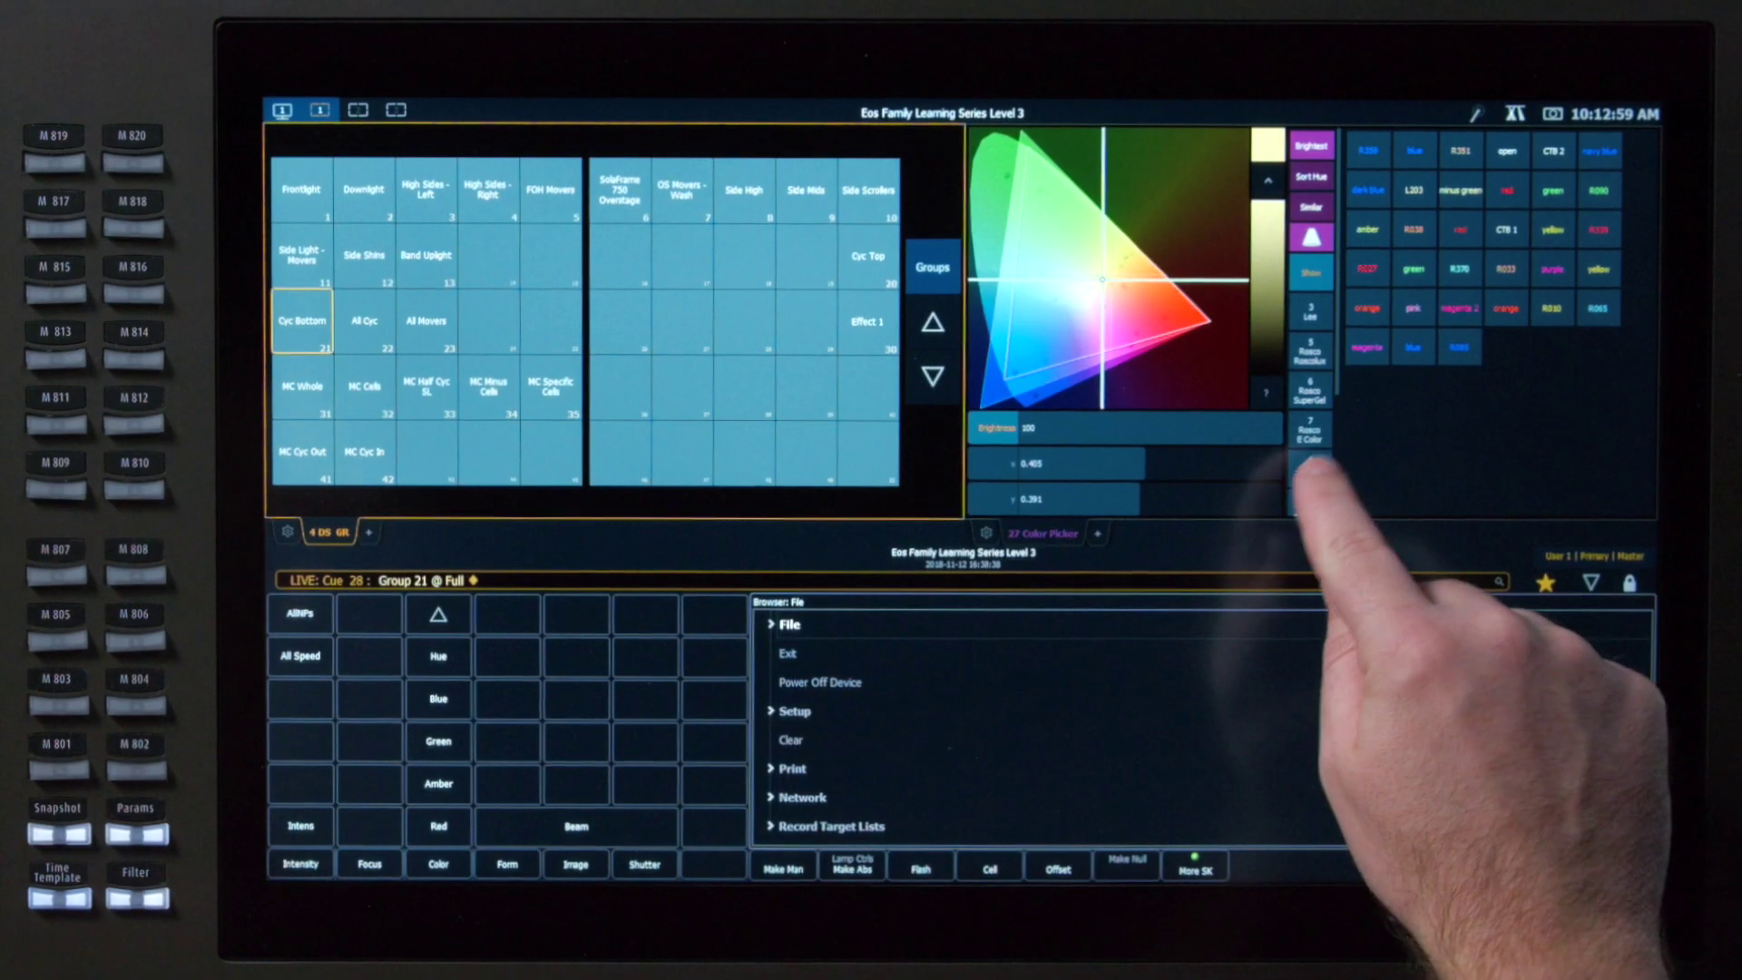
Apply the standard Blue swatch to group 21: blue 100, red, amber and green 0
left_click(1309, 478)
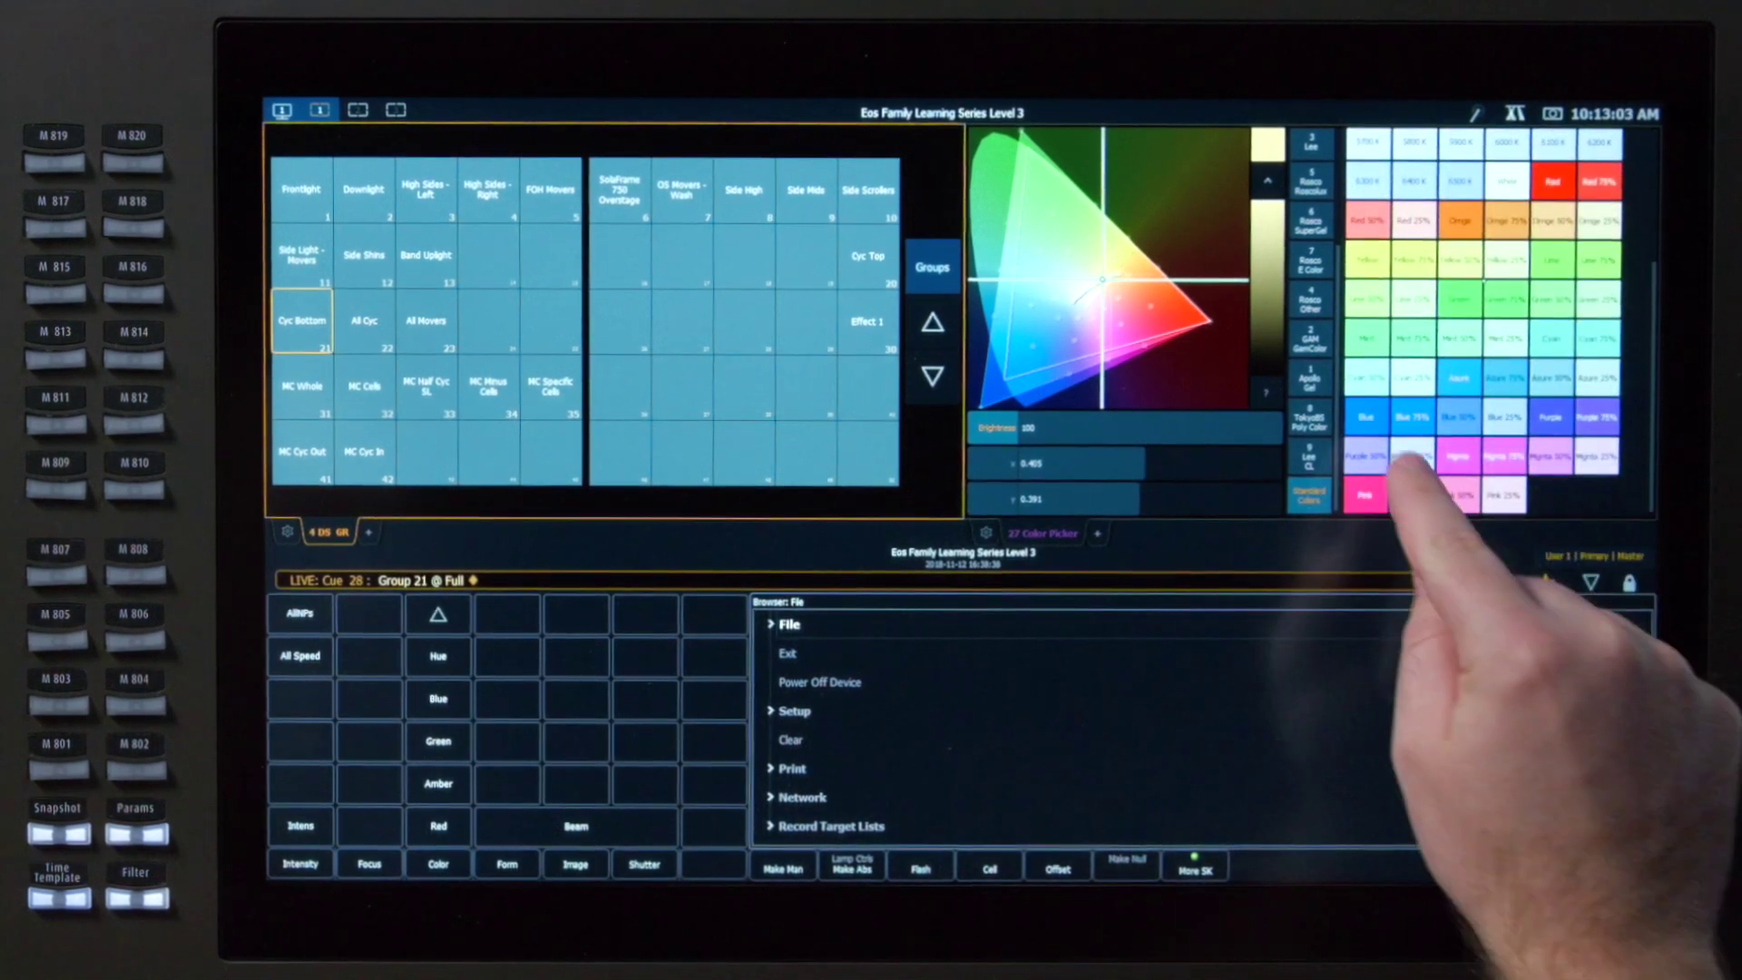
left_click(1371, 419)
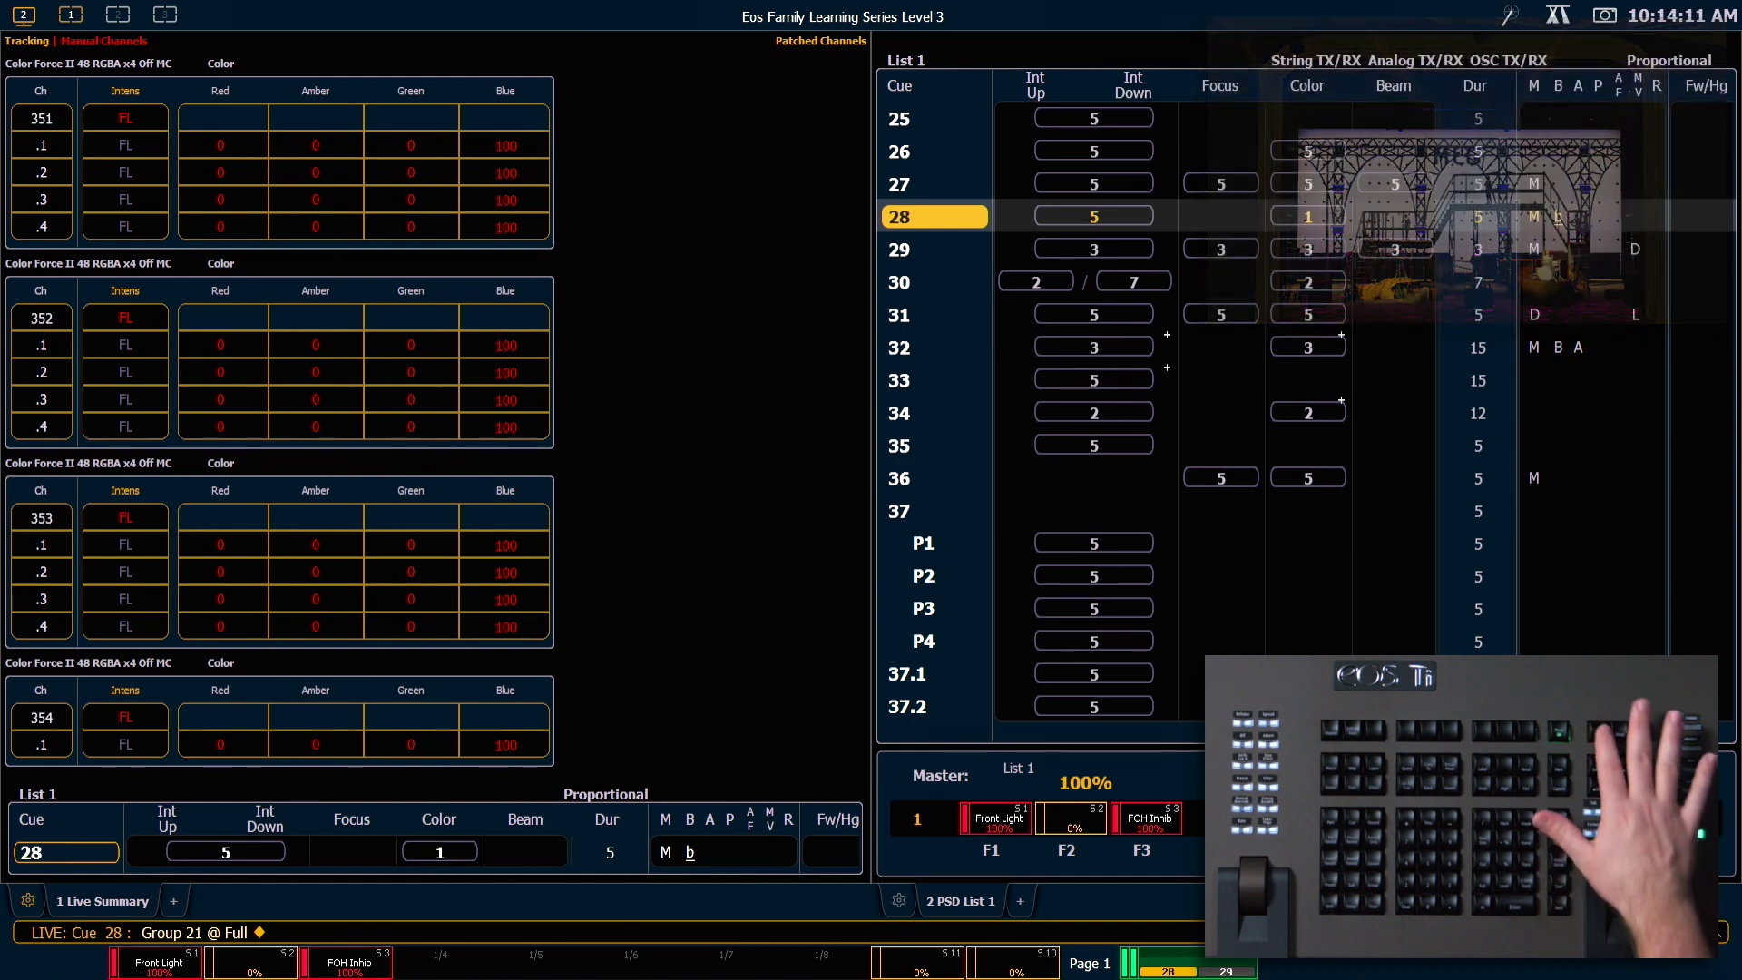
Show the Live Summary Patched view with smaller tiles, scrolled to channels 324–335 and 351–356
key("ctrl+f")
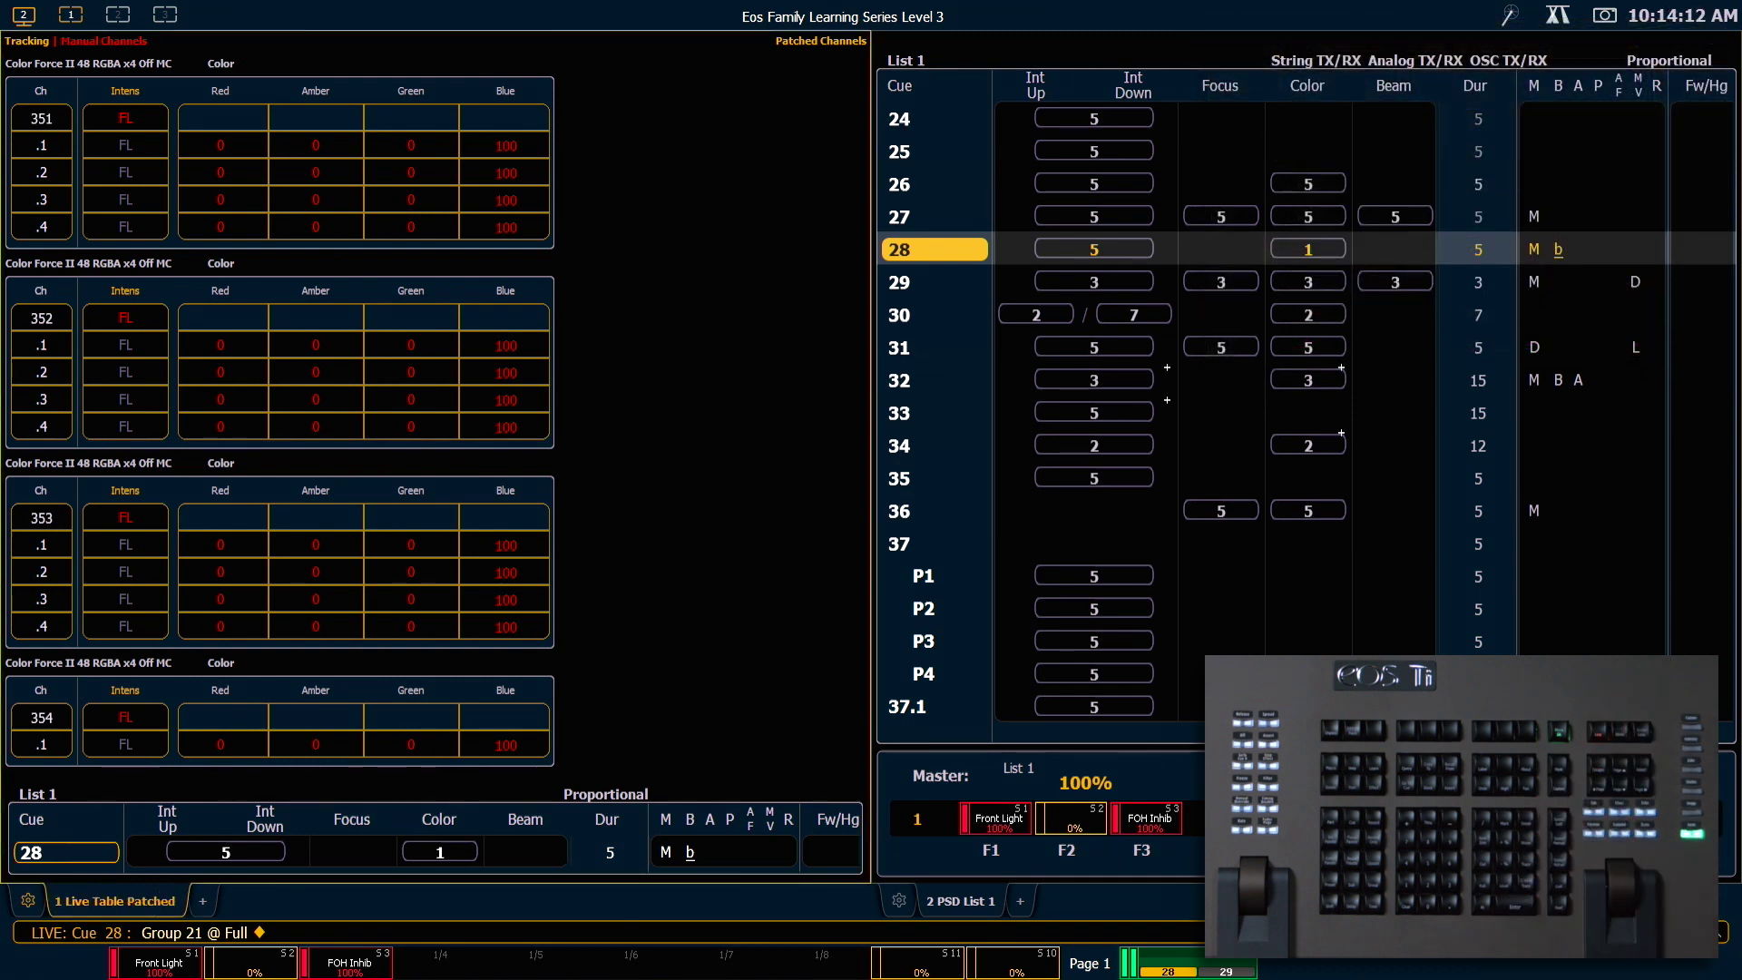
key("ctrl+f")
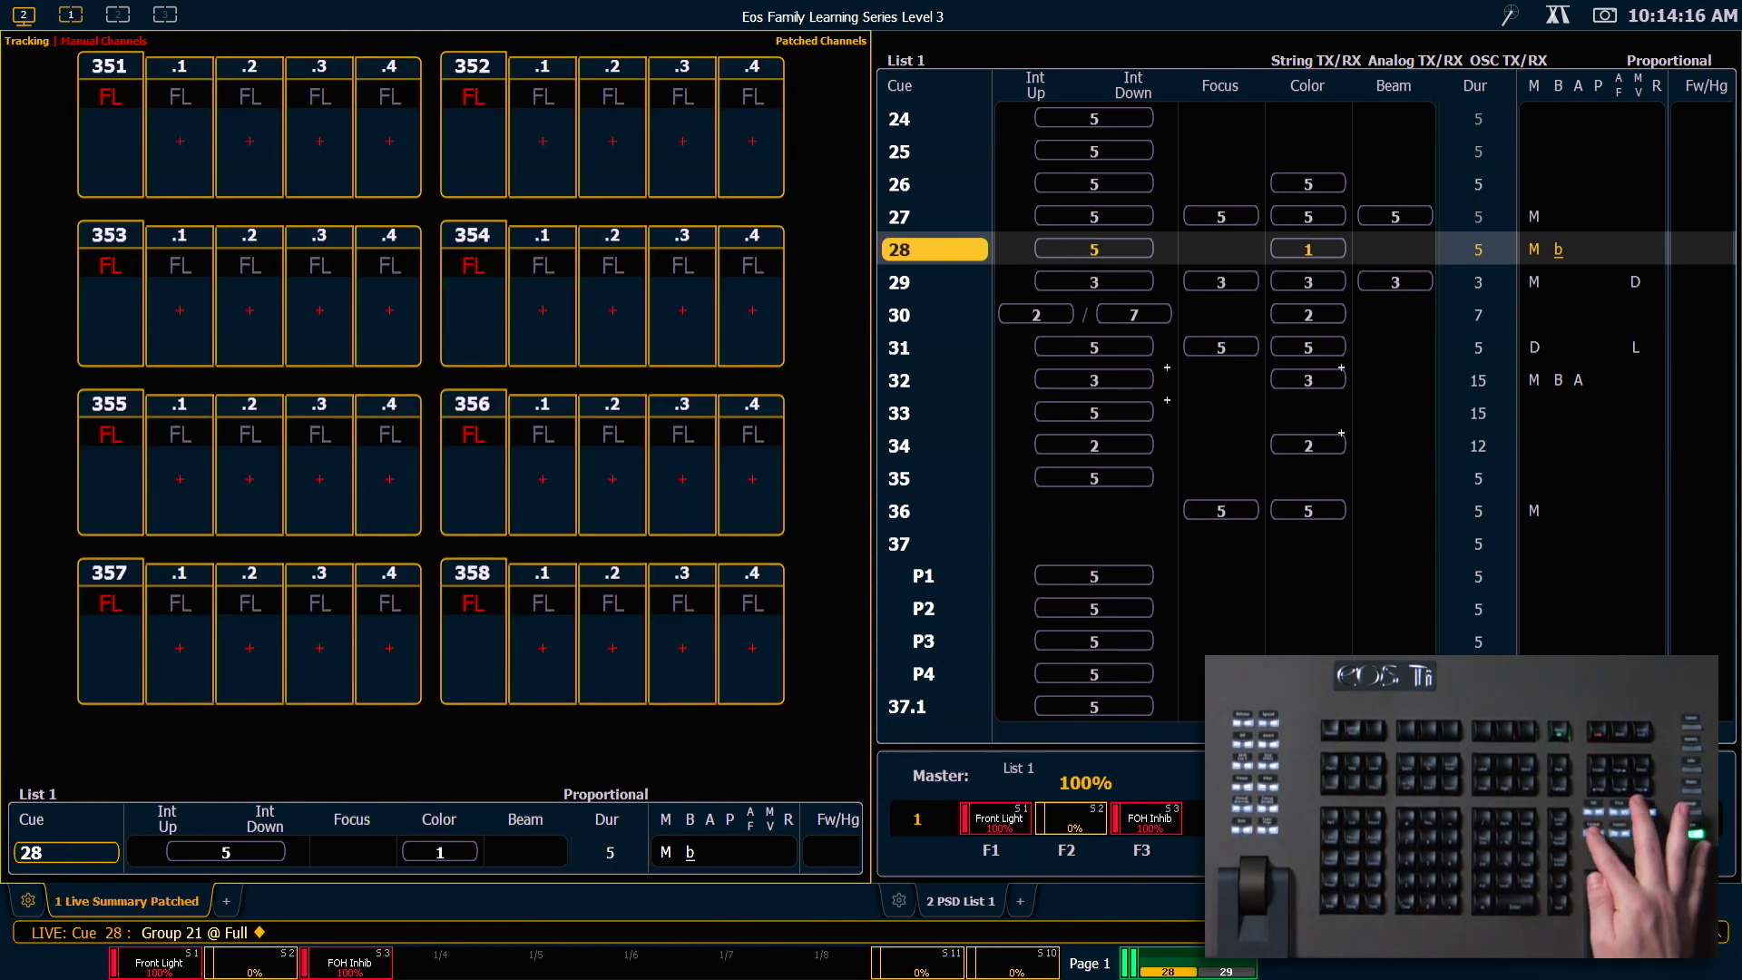
key("ctrl+minus")
key("Page_Up")
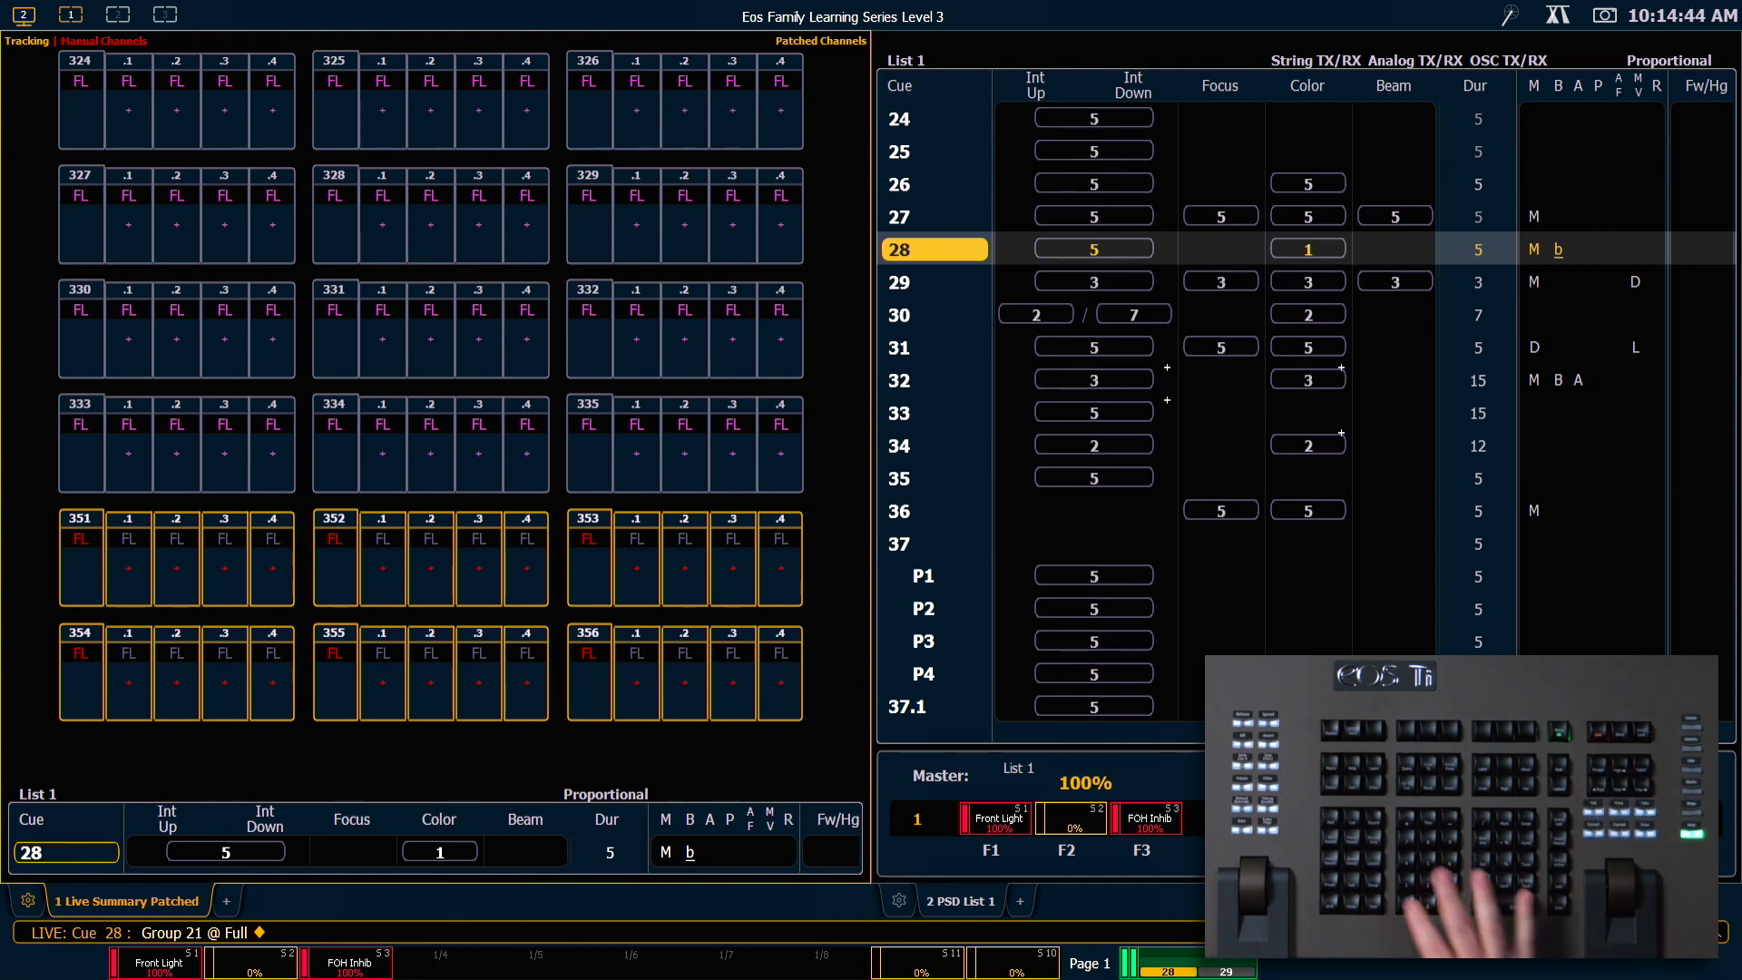
Select group 22 and record its colour as Color Palette 21, labelled 'Split Cyc'
key("g")
key("2")
key("2")
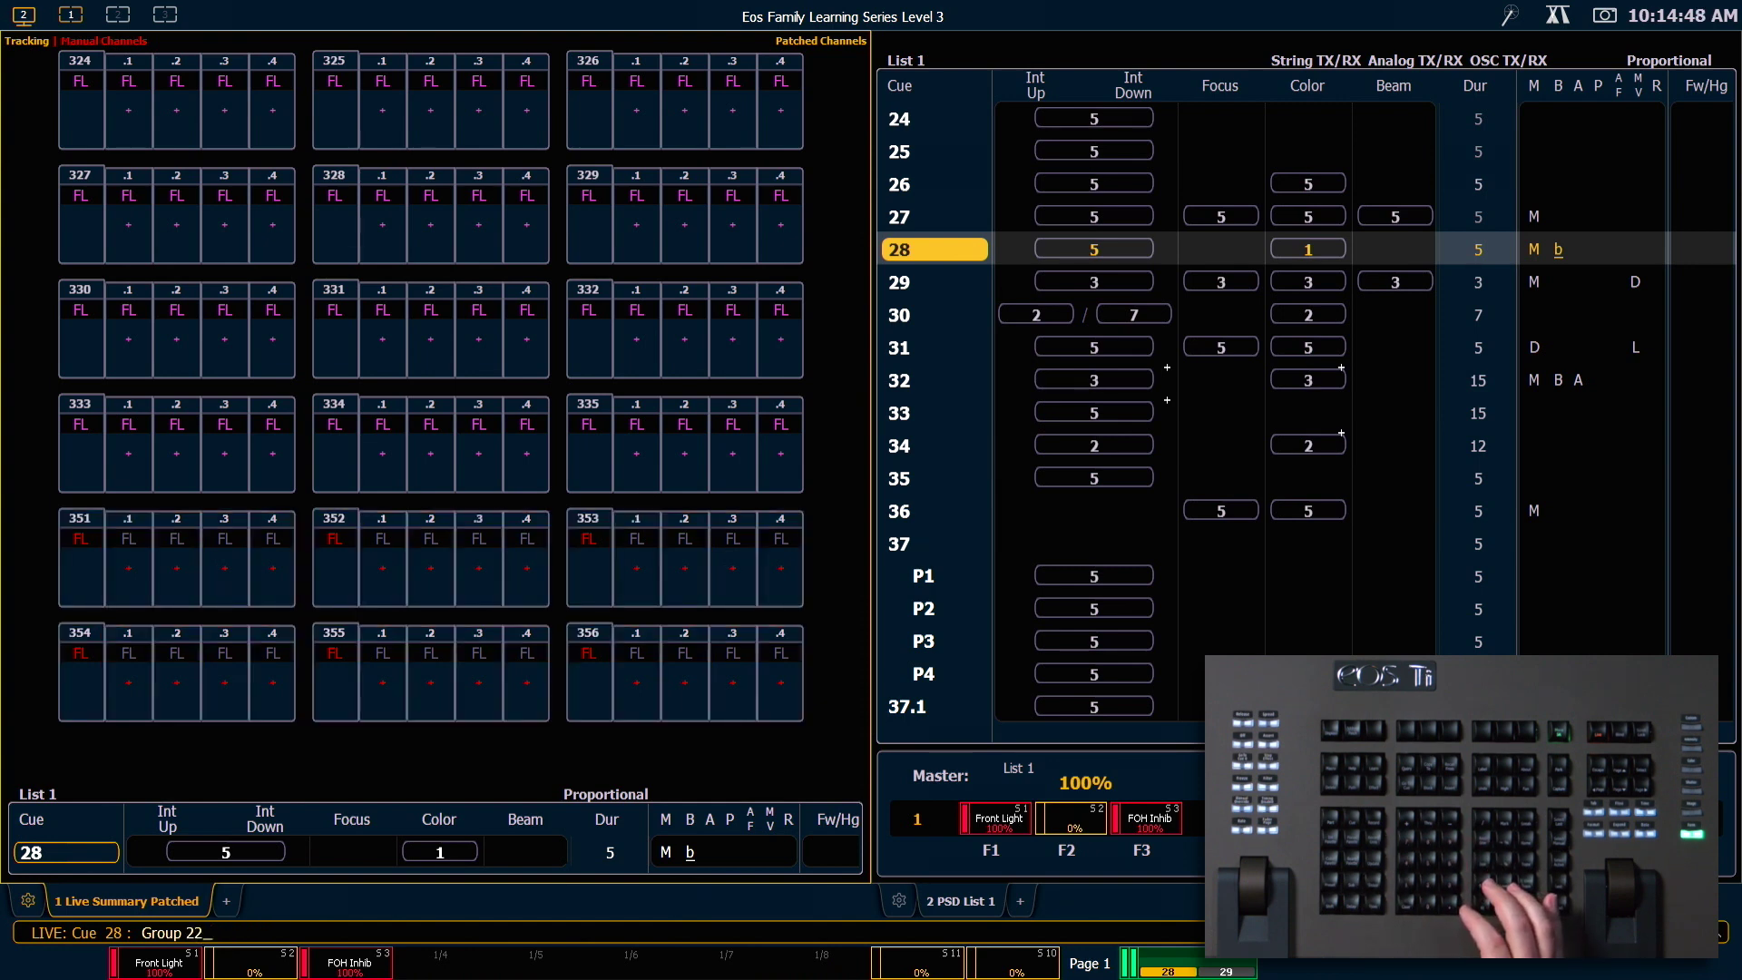
key("r")
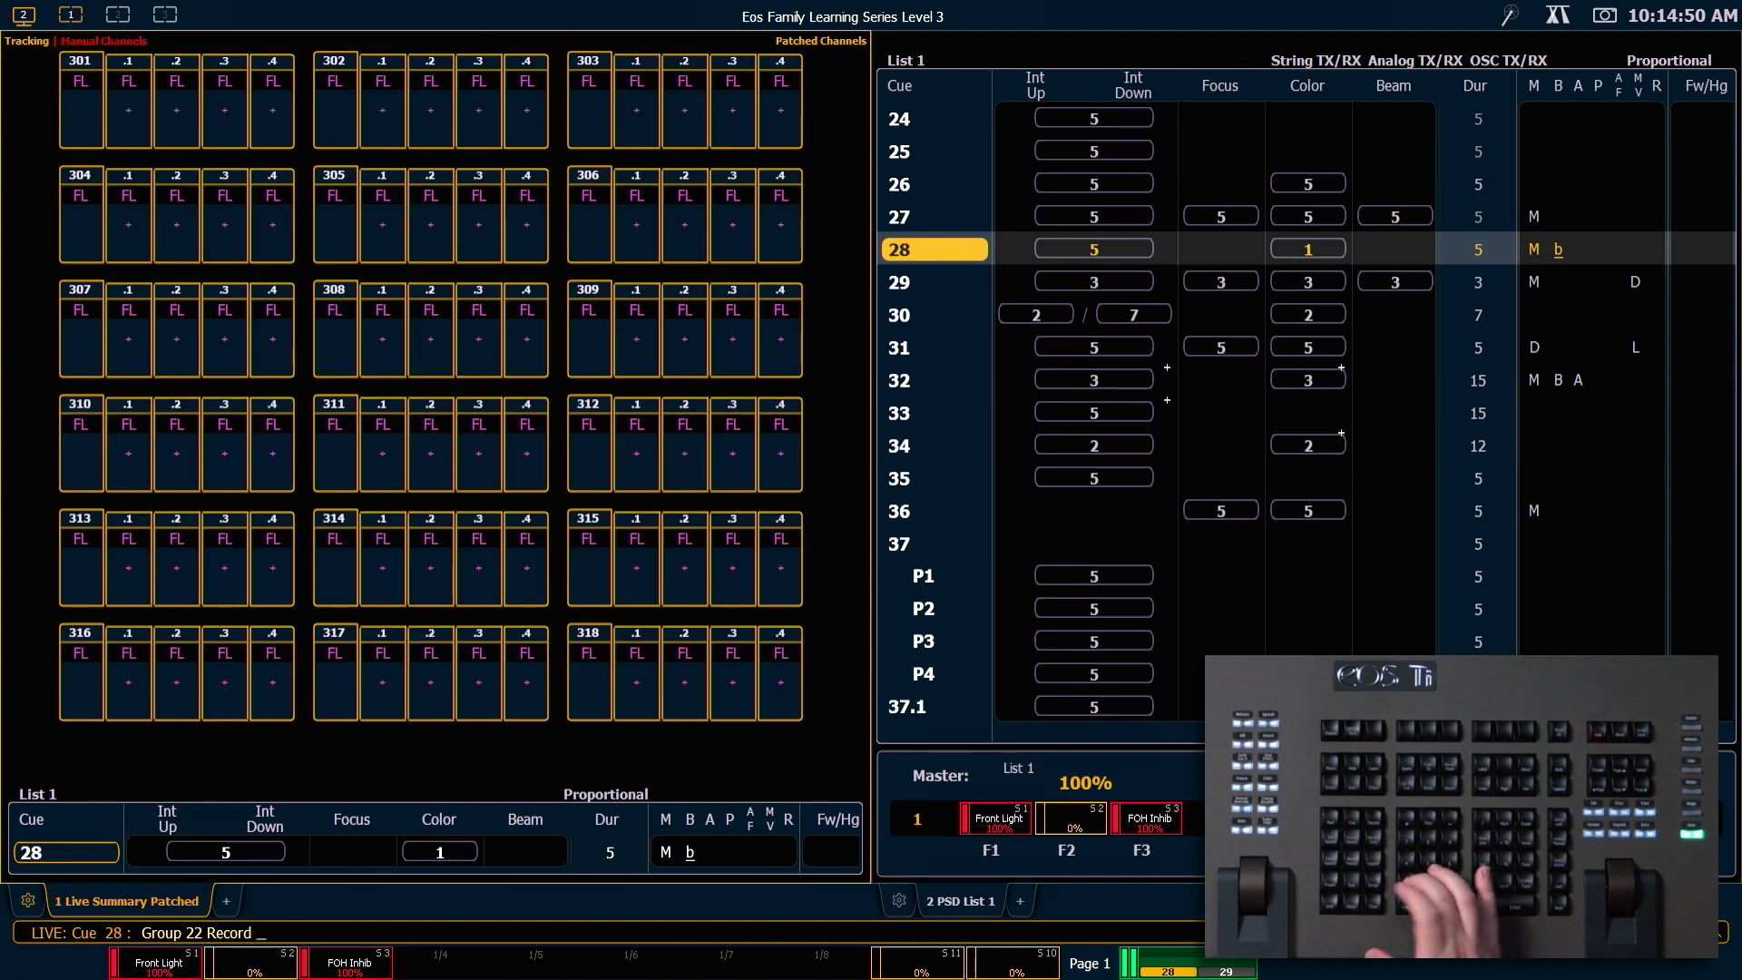
key("alt+c")
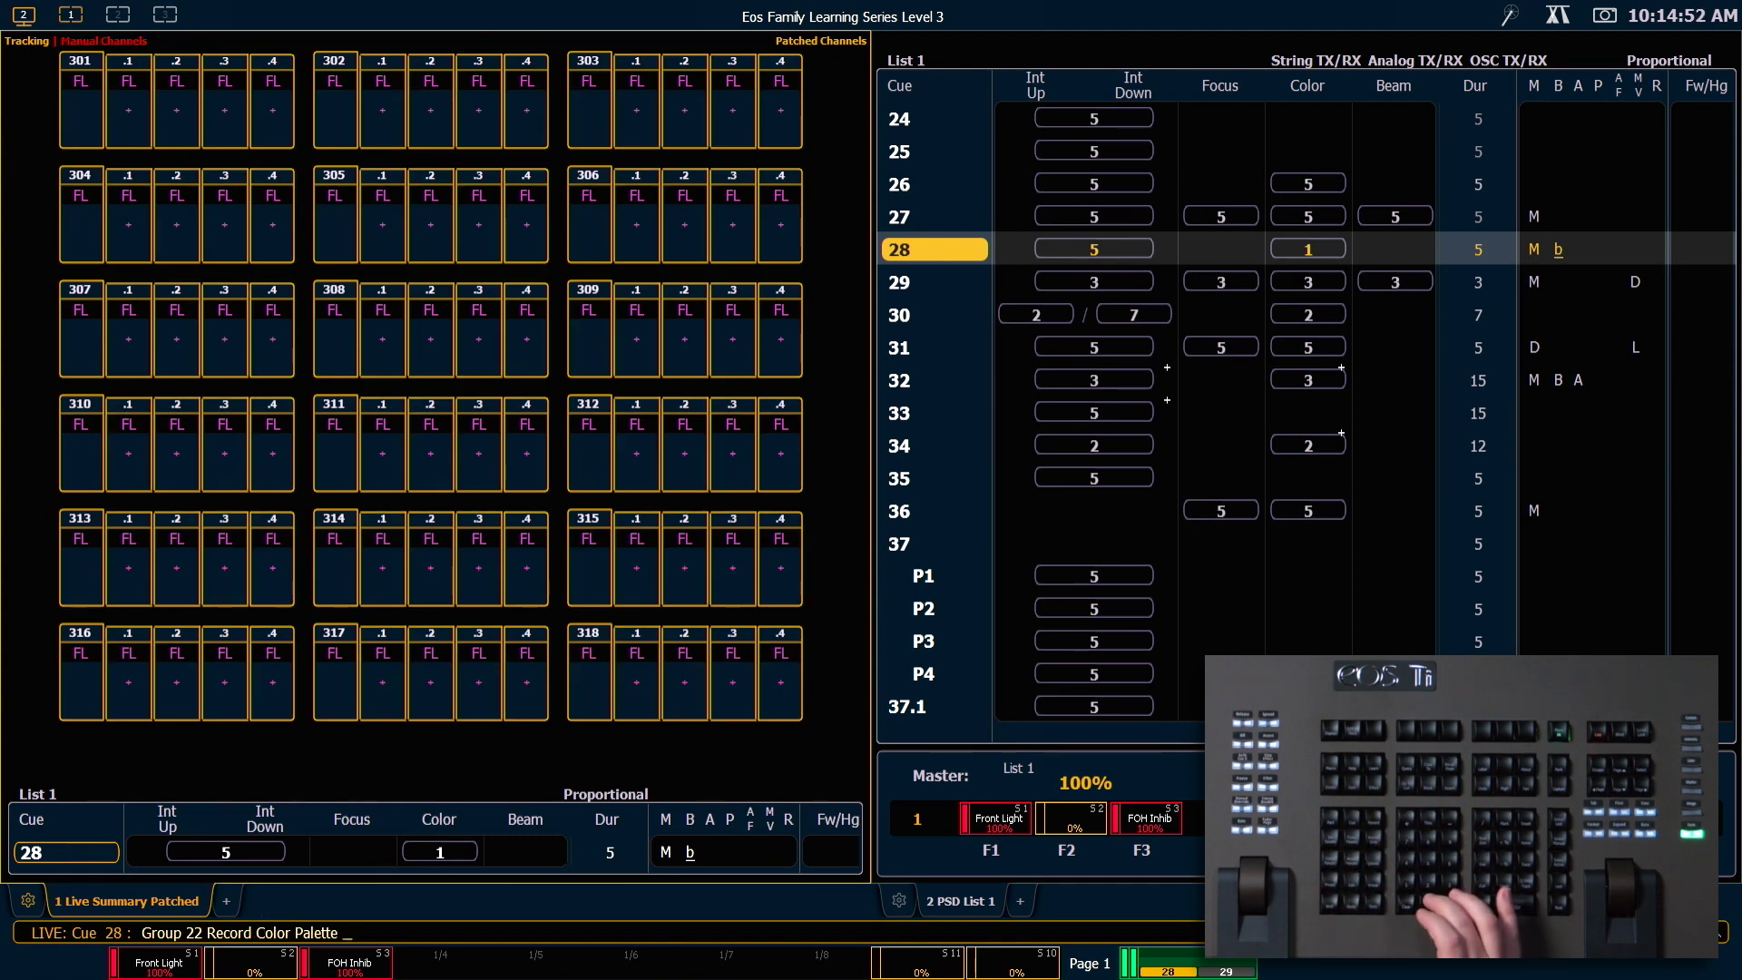
type("21")
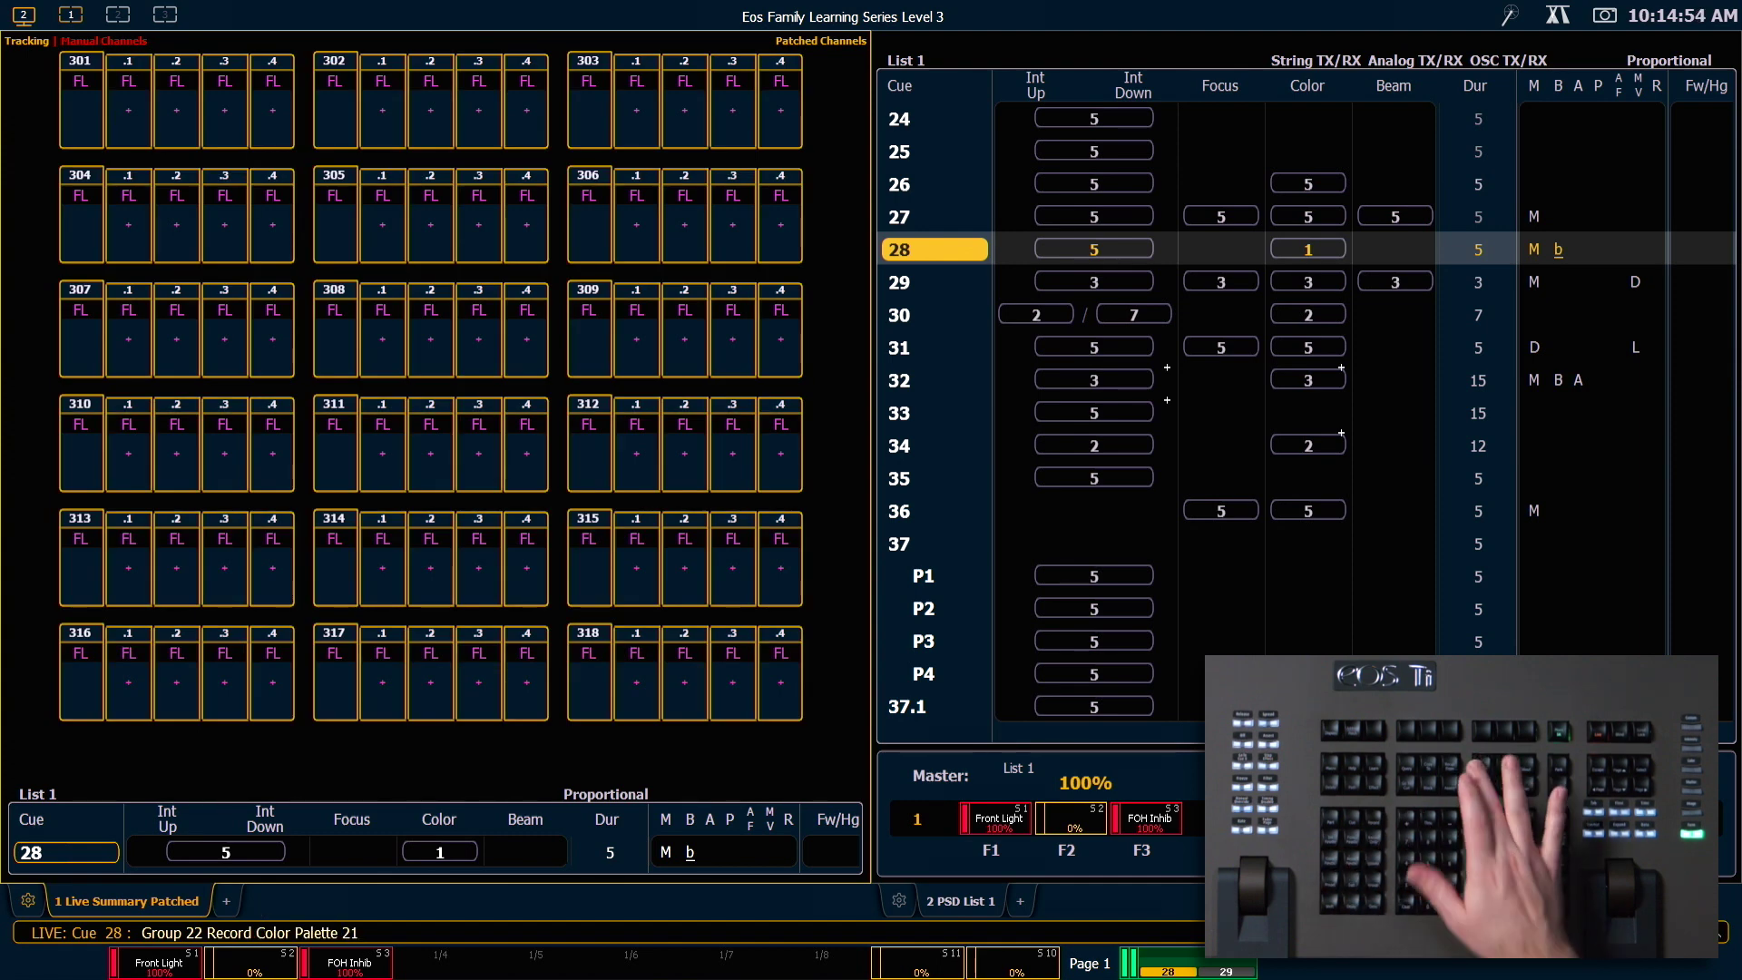
key("alt+l")
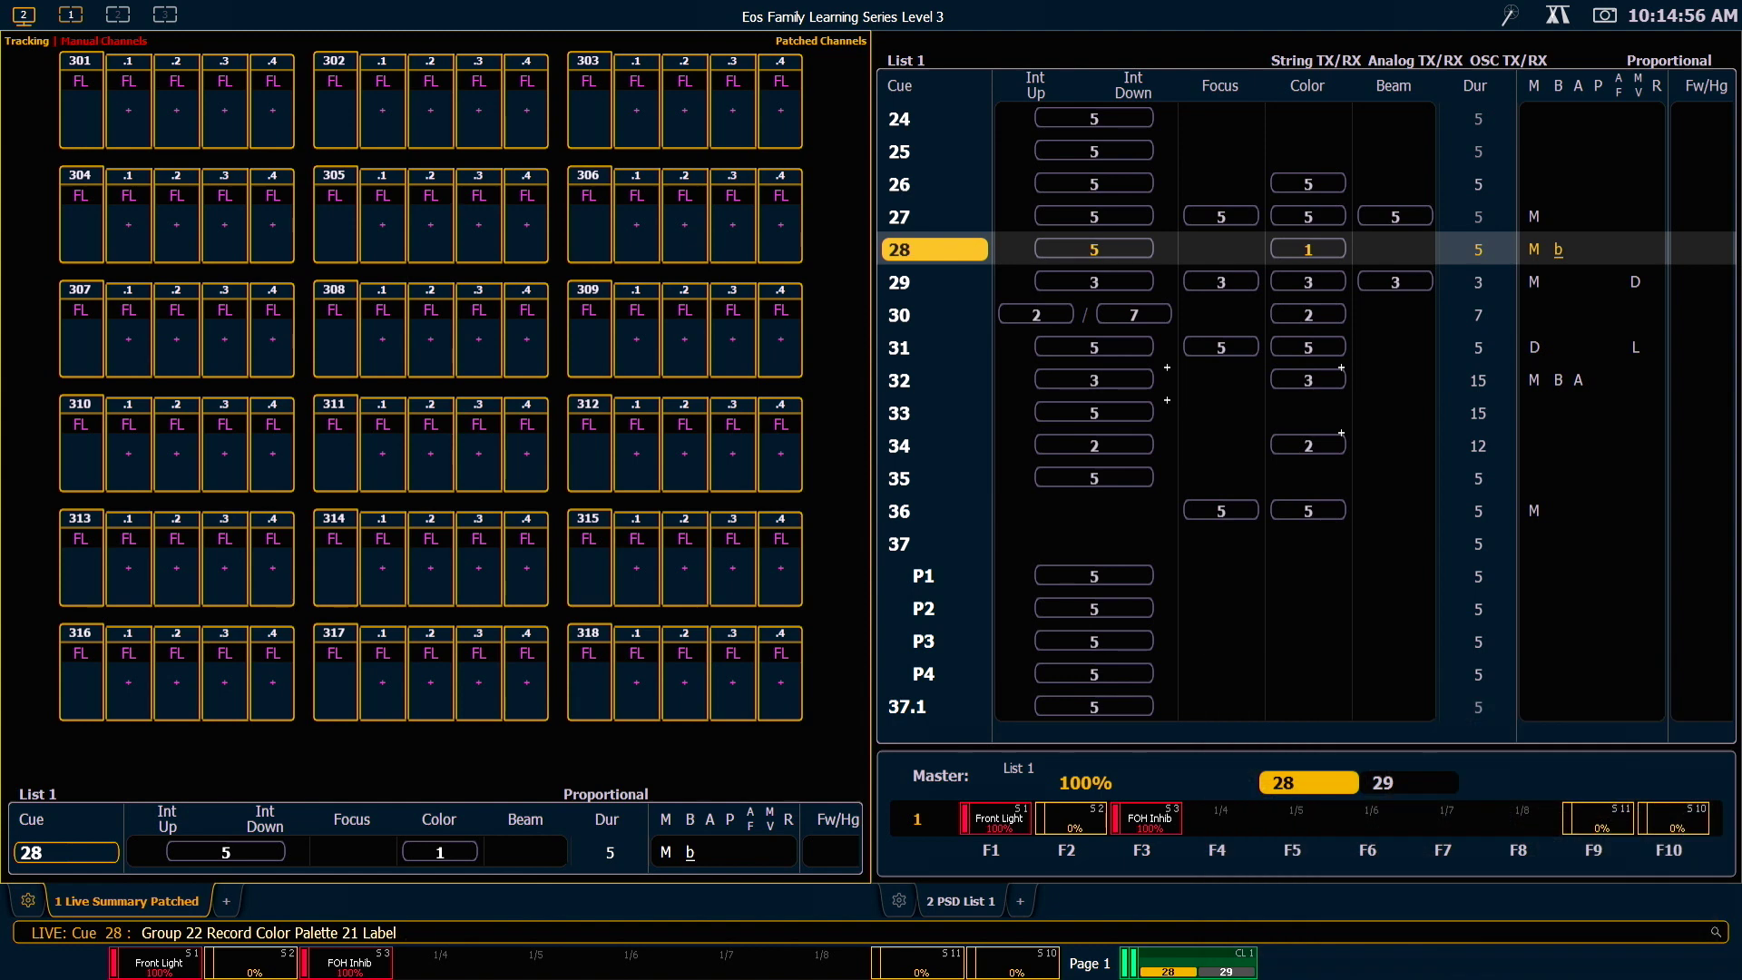
type("Split Cyc")
key("Return")
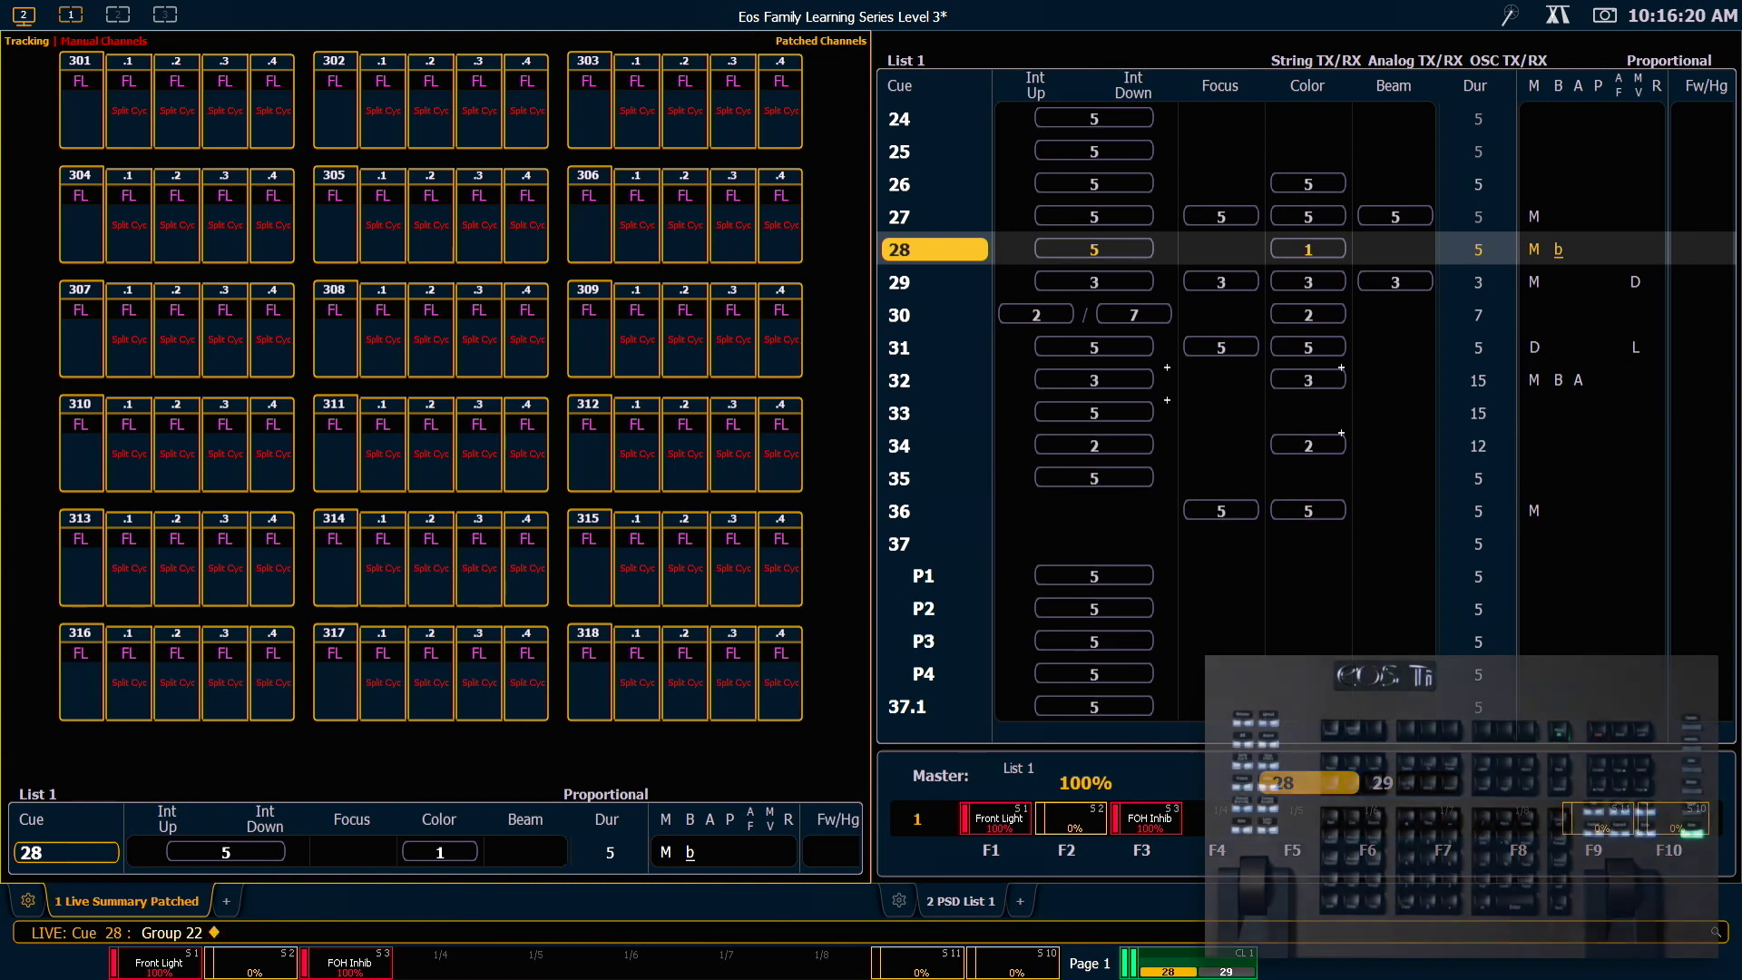
Open Color Palette 21 in the blind table view, starting from channel 301
key("F2")
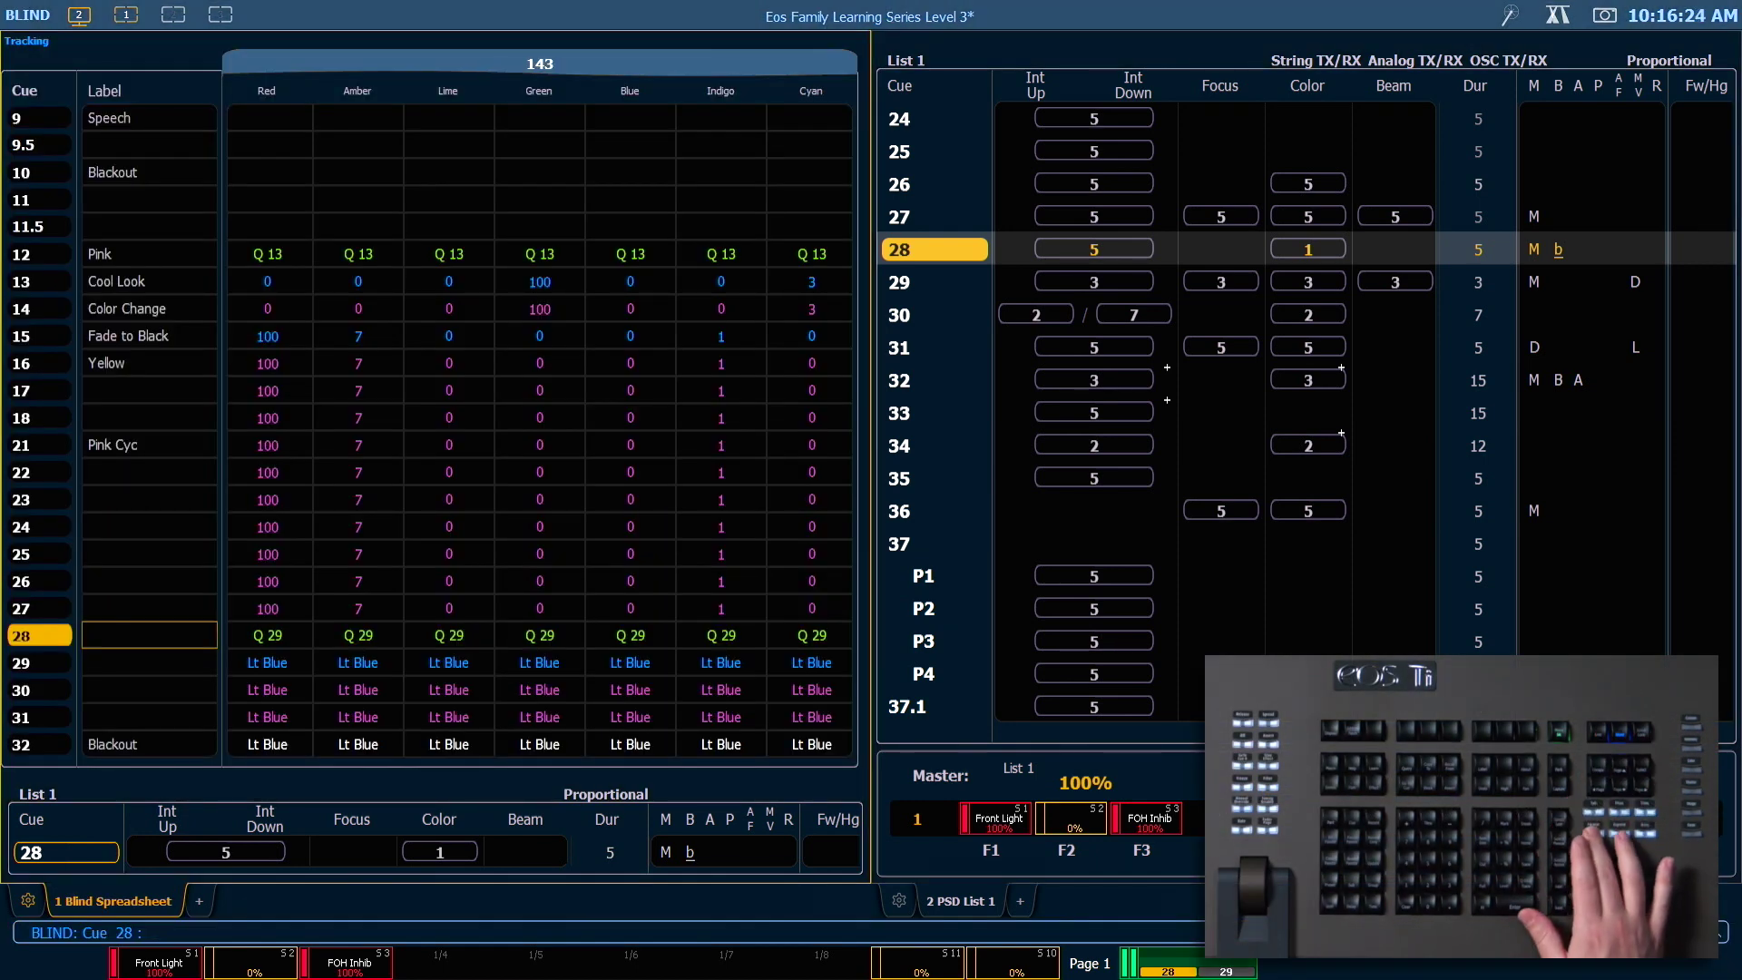
key("F4")
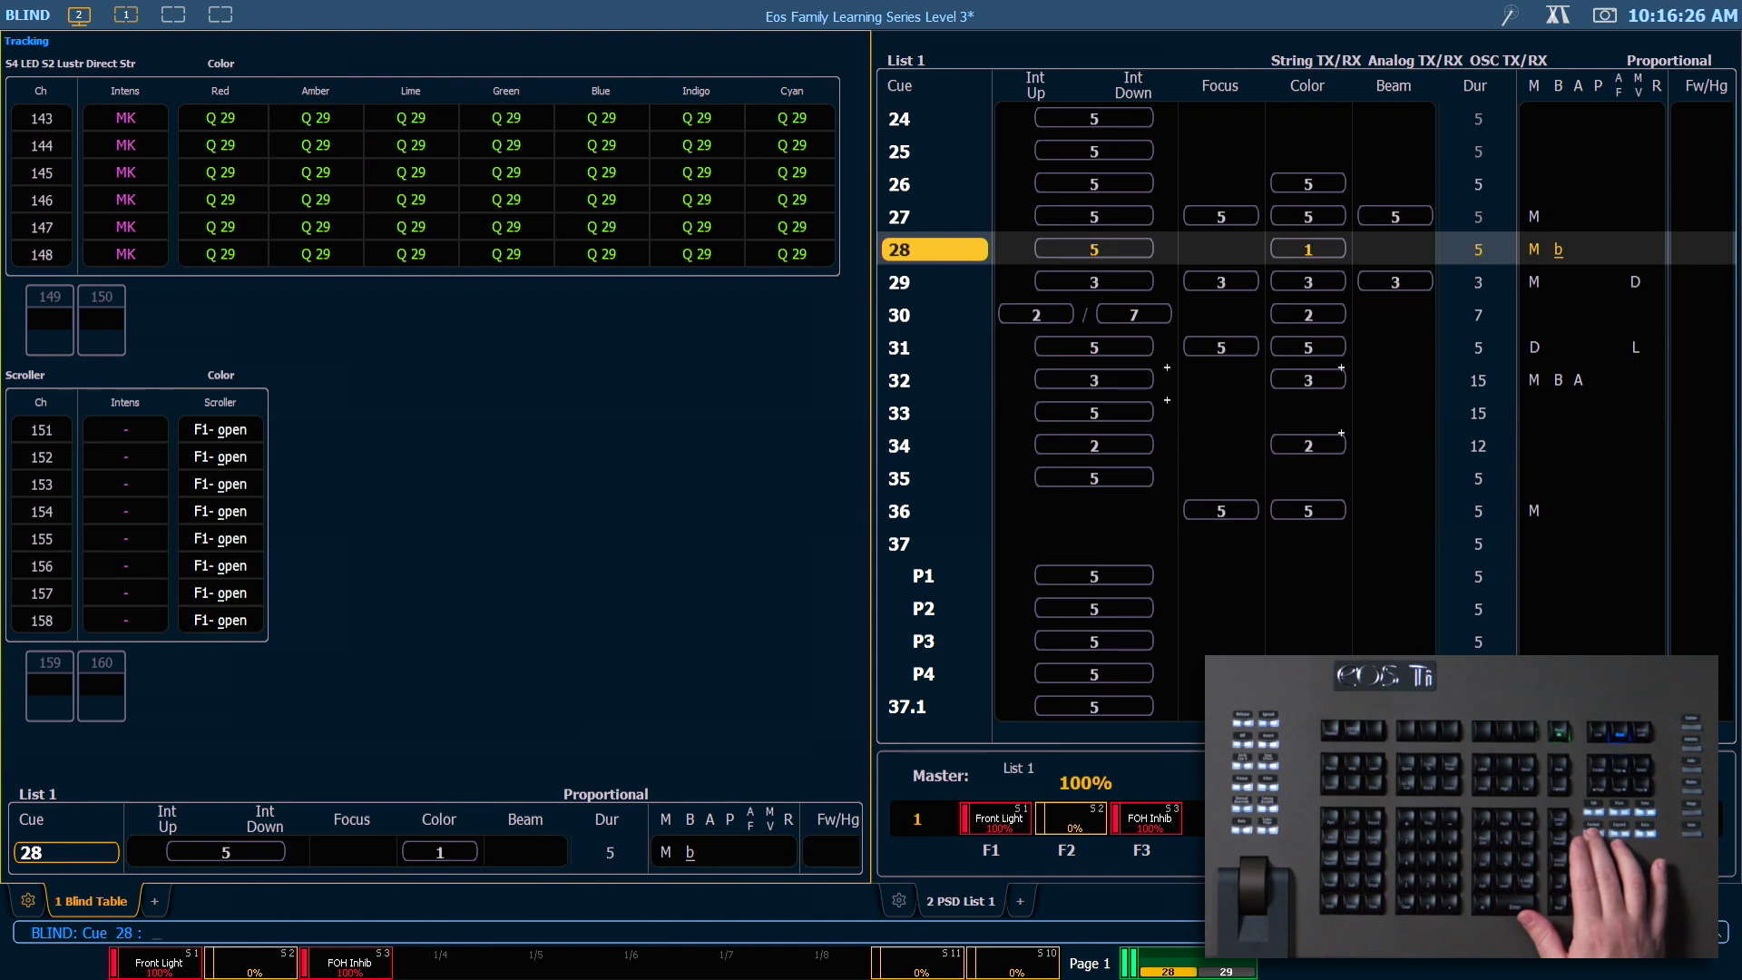
key("alt+c")
type("21")
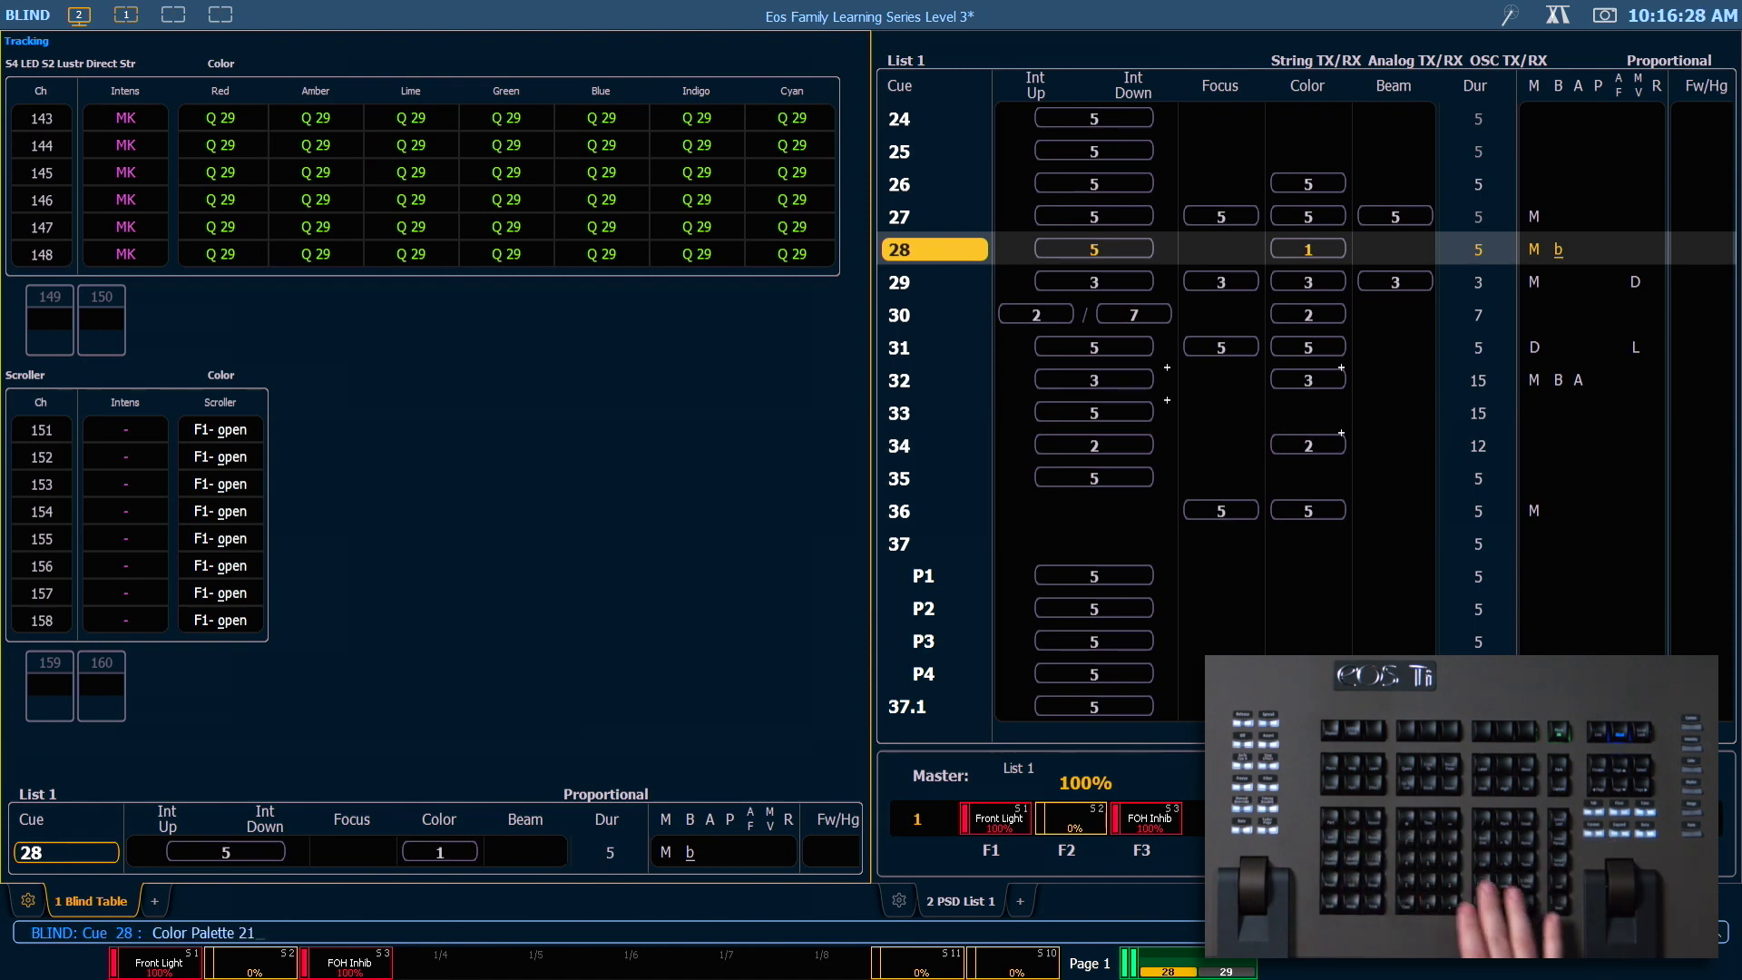
key("Return")
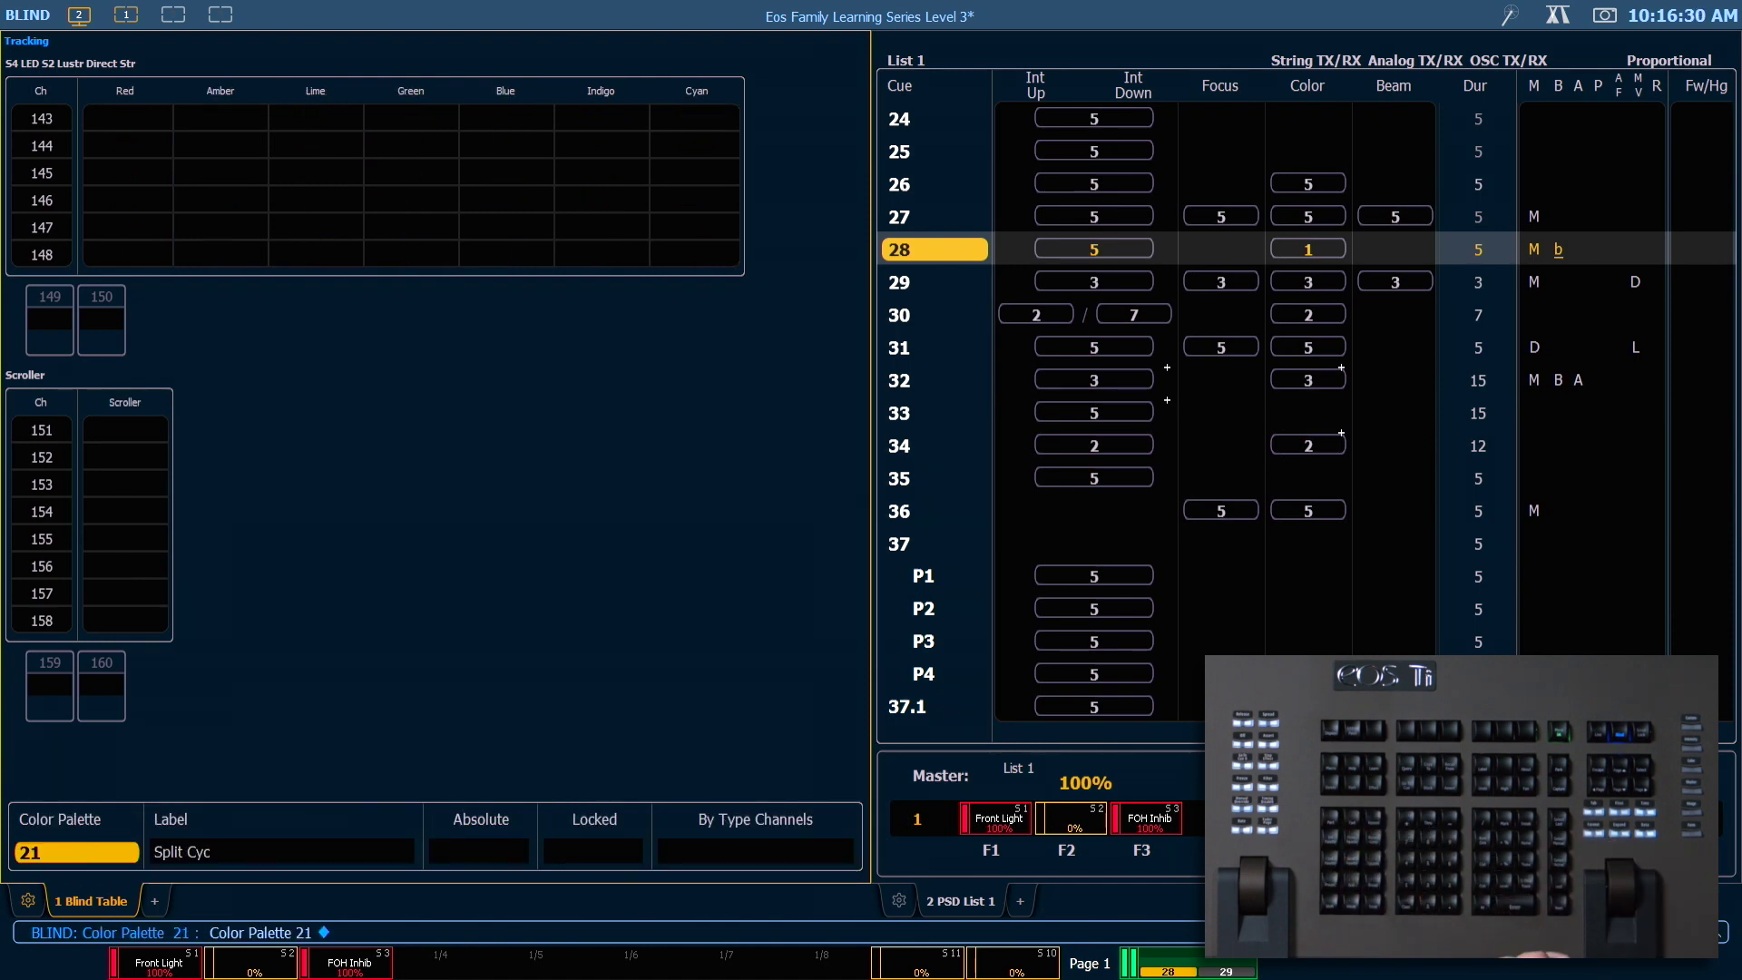
type("30")
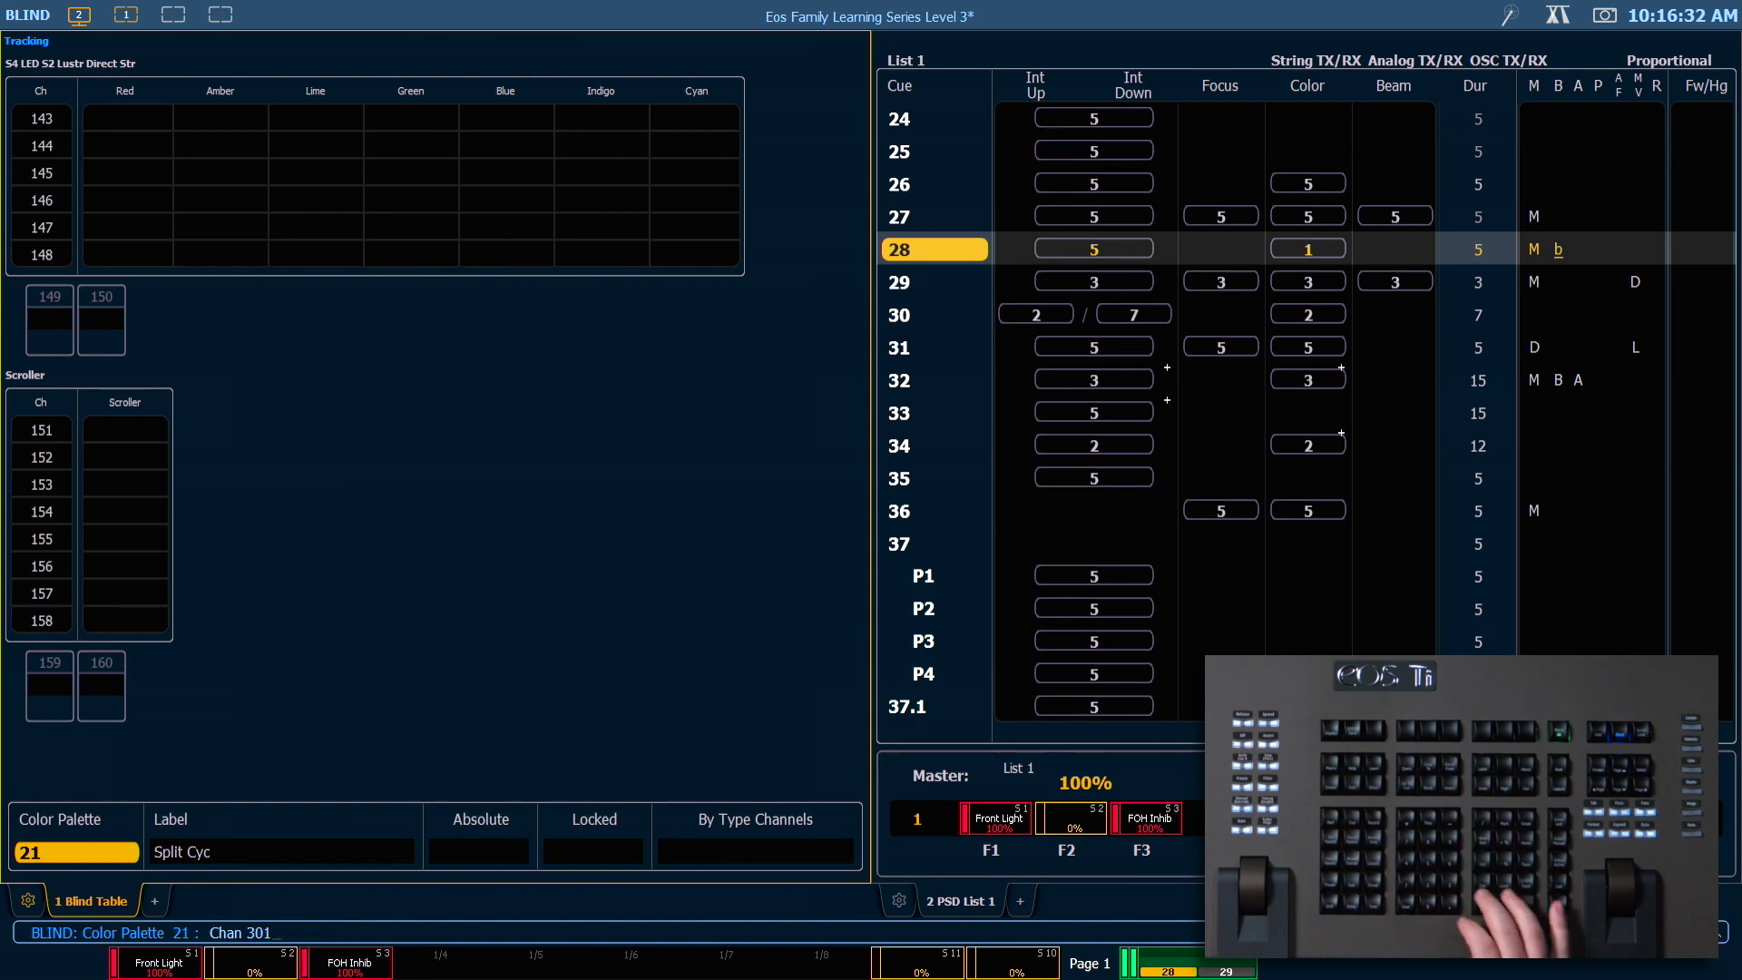
type("1")
key("Return")
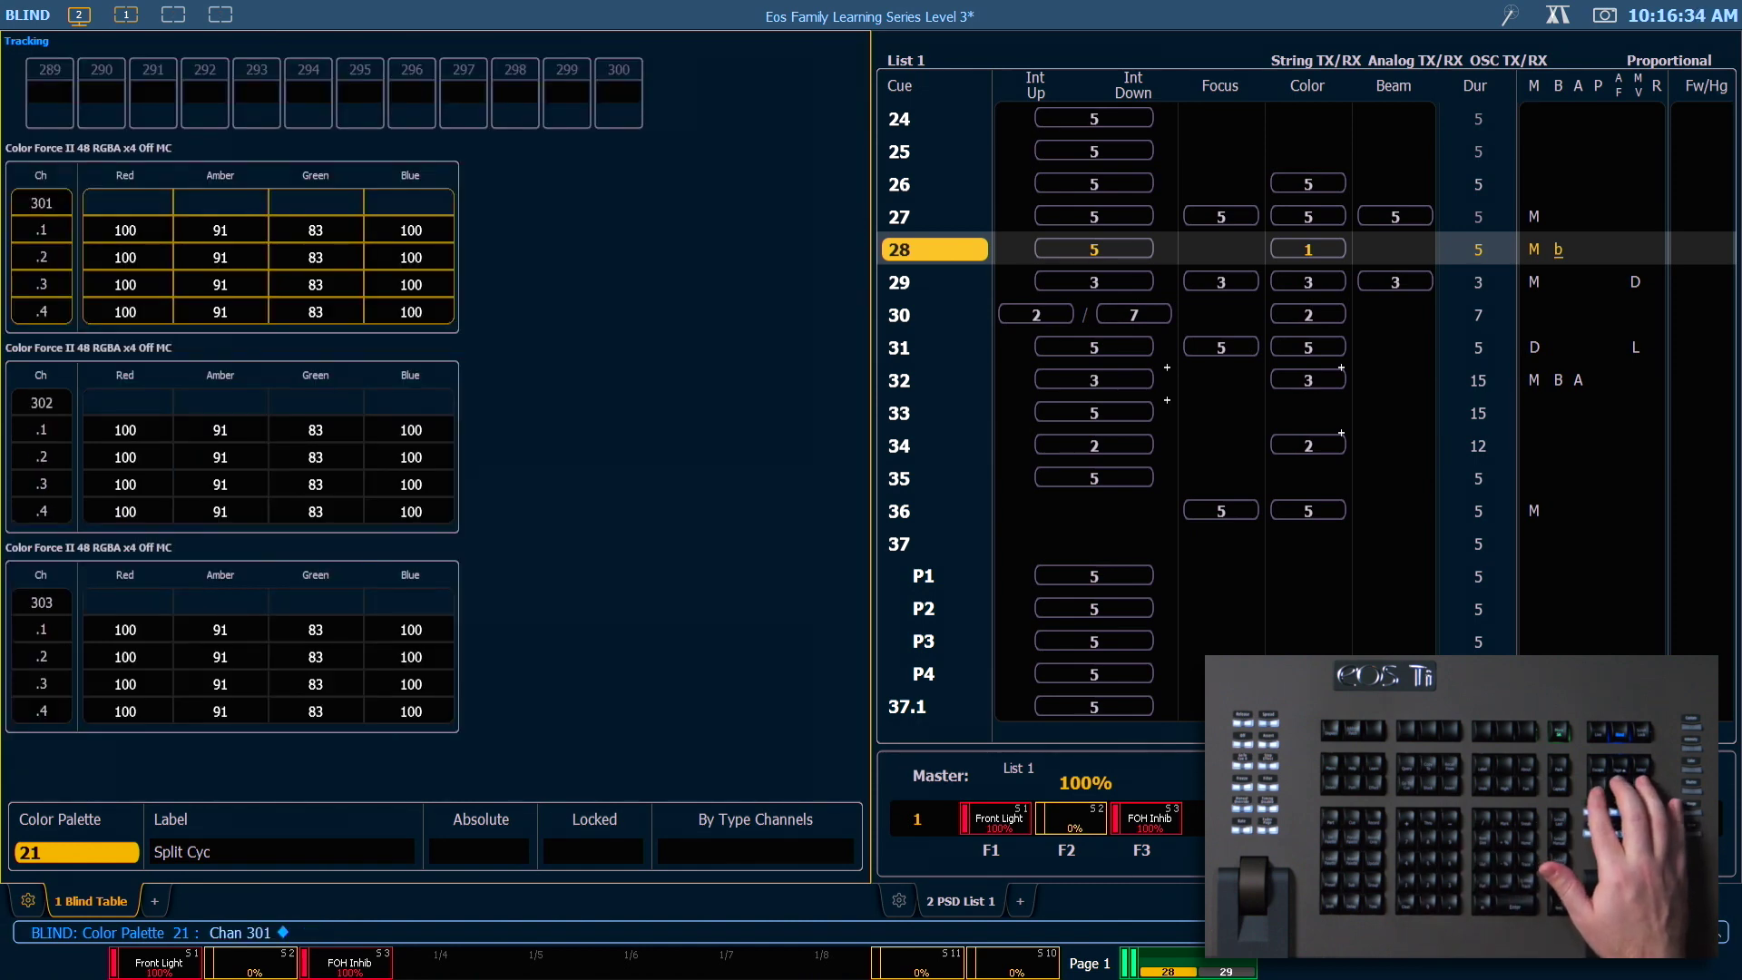
Page down through the palette to the blue-only cyc cells, then return to Live
key("Page_Down")
key("Page_Down")
key("Page_Down")
key("Page_Down")
key("Page_Down")
key("Page_Down")
key("Page_Down")
key("Page_Down")
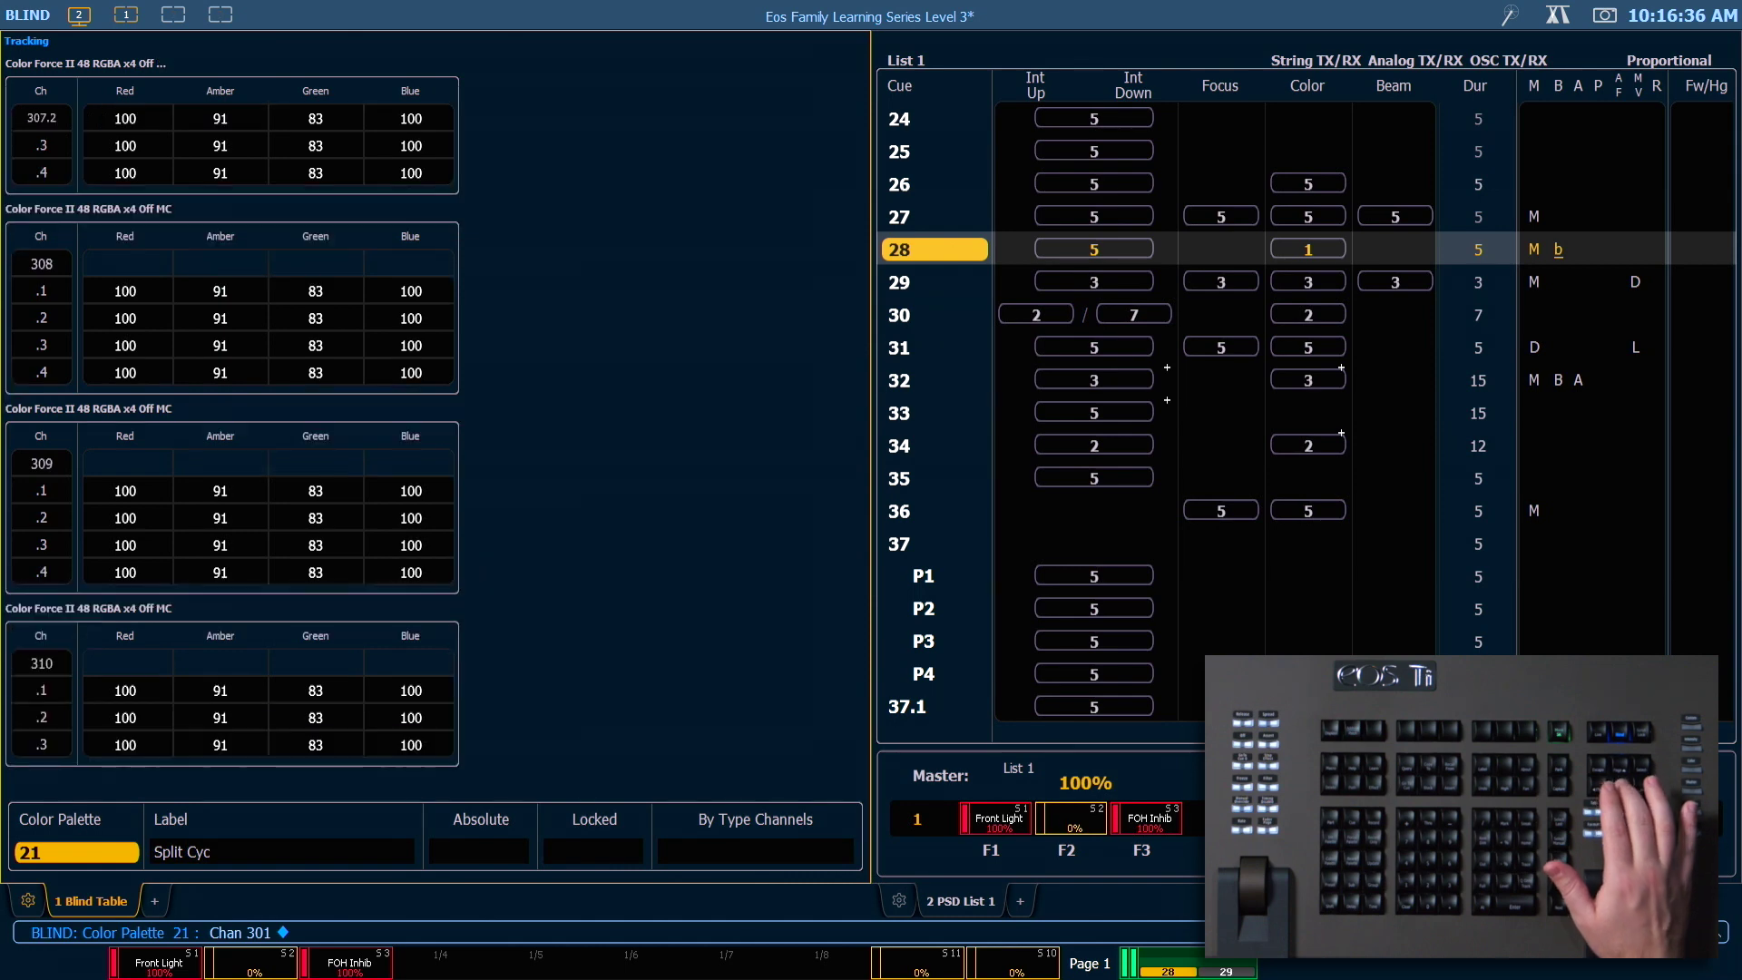
key("Page_Down")
key("Page_Down")
key("Page_Down")
key("Page_Down")
key("Page_Down")
key("Page_Down")
key("Page_Down")
key("Page_Down")
key("Page_Down")
key("Page_Down")
key("Page_Down")
key("Page_Down")
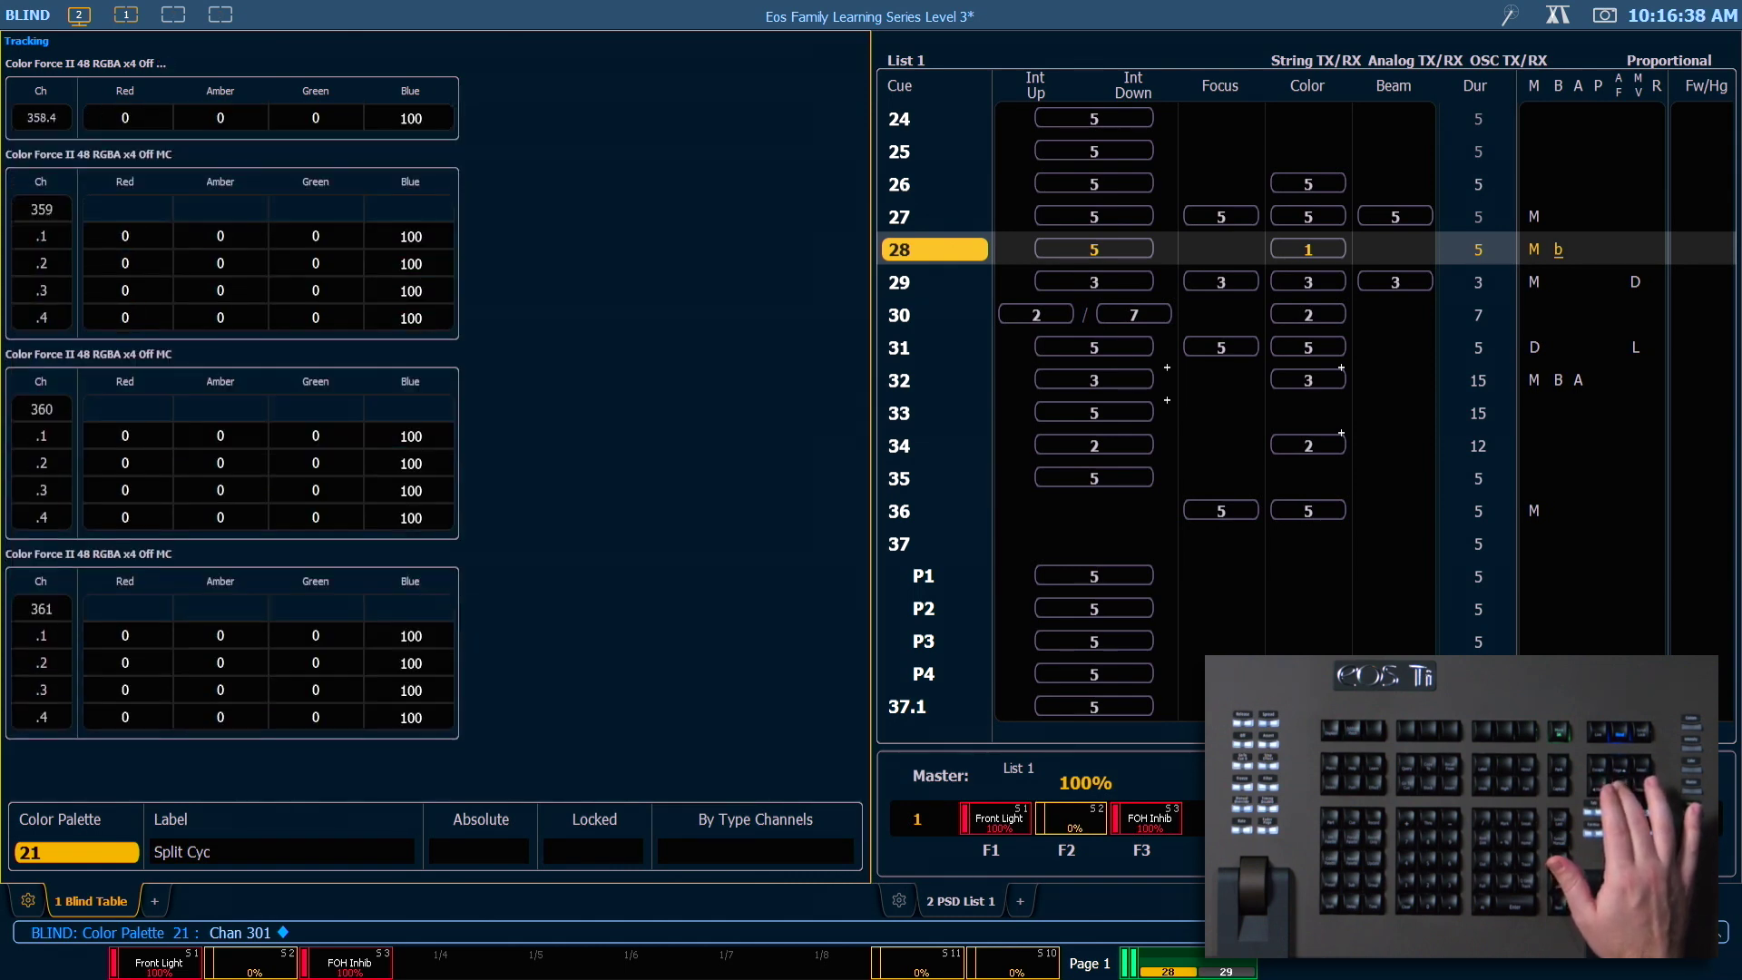
key("Page_Down")
key("Page_Down")
key("Page_Down")
key("Page_Down")
key("Page_Down")
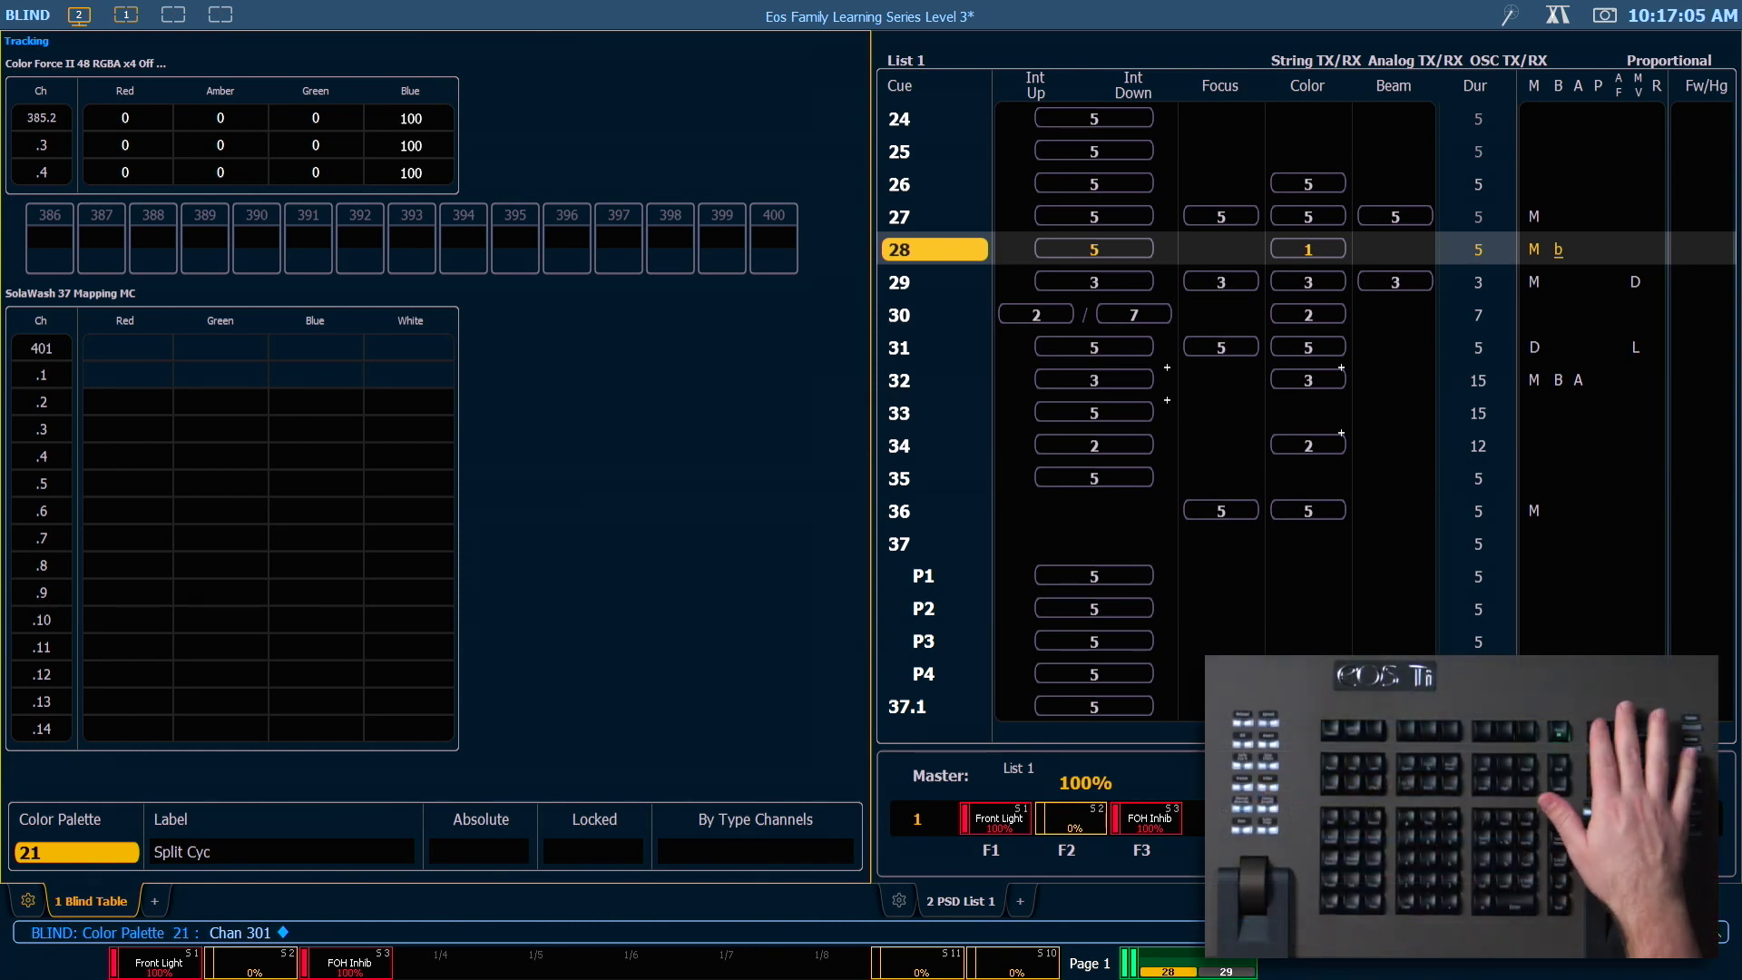
key("F1")
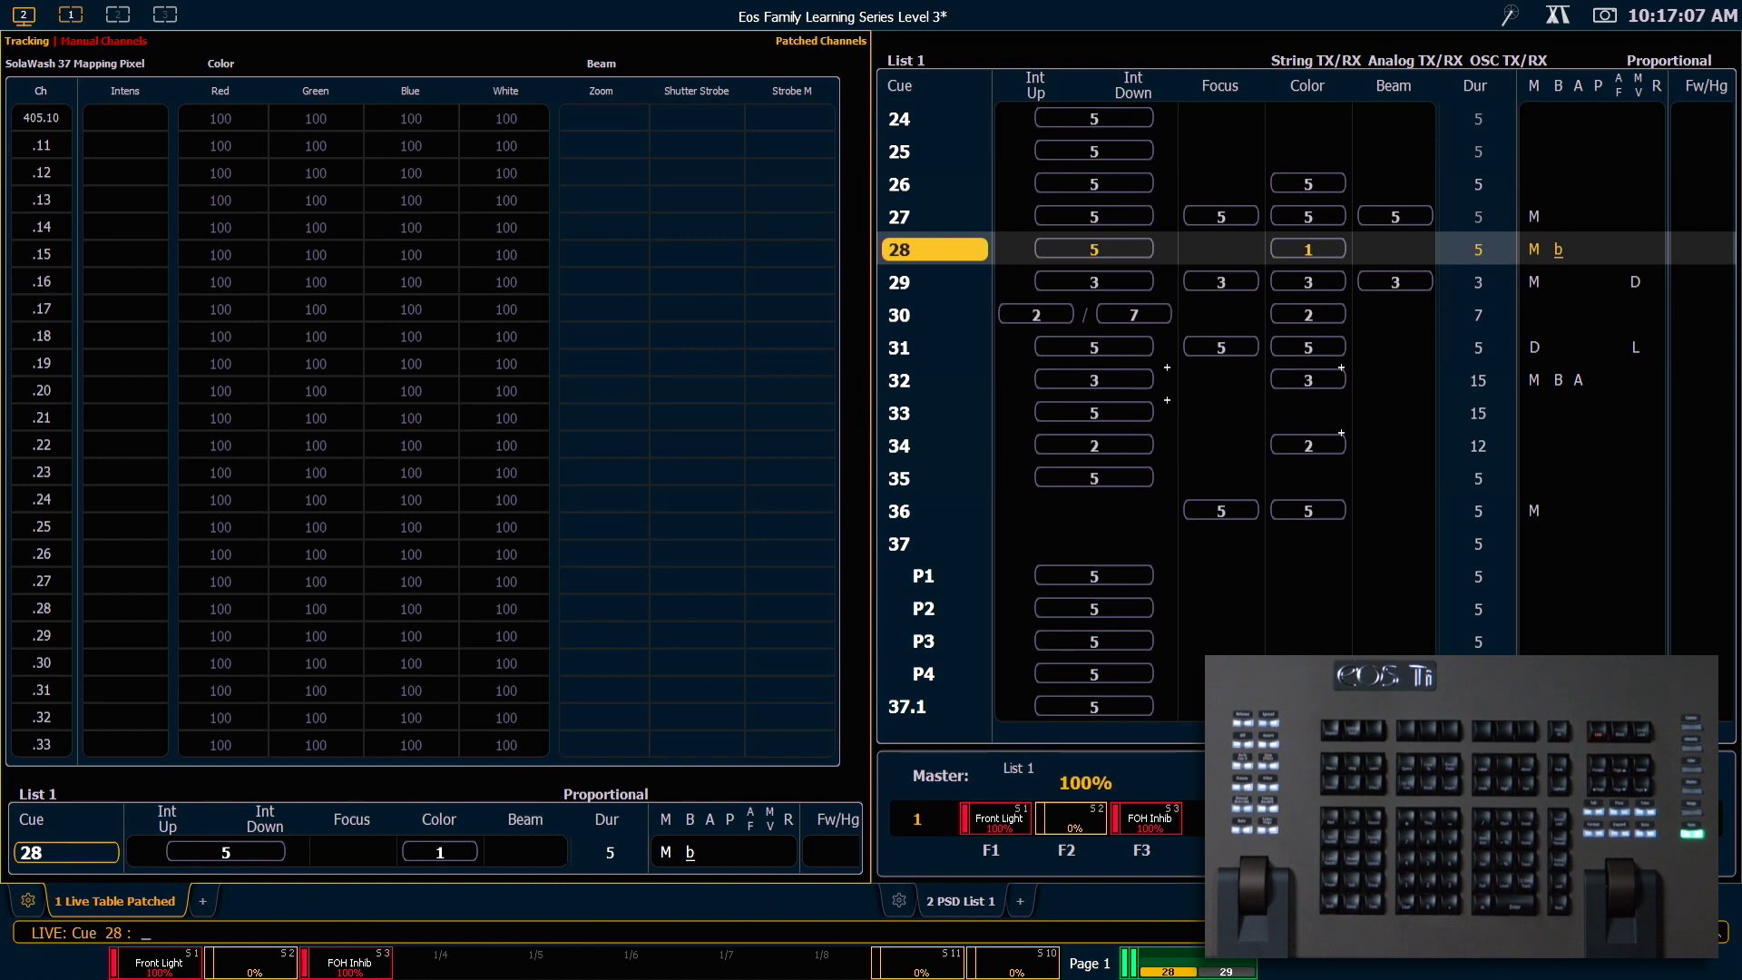
Select channels 101 and 104 in Live and limit the command to focus parameters
type("101")
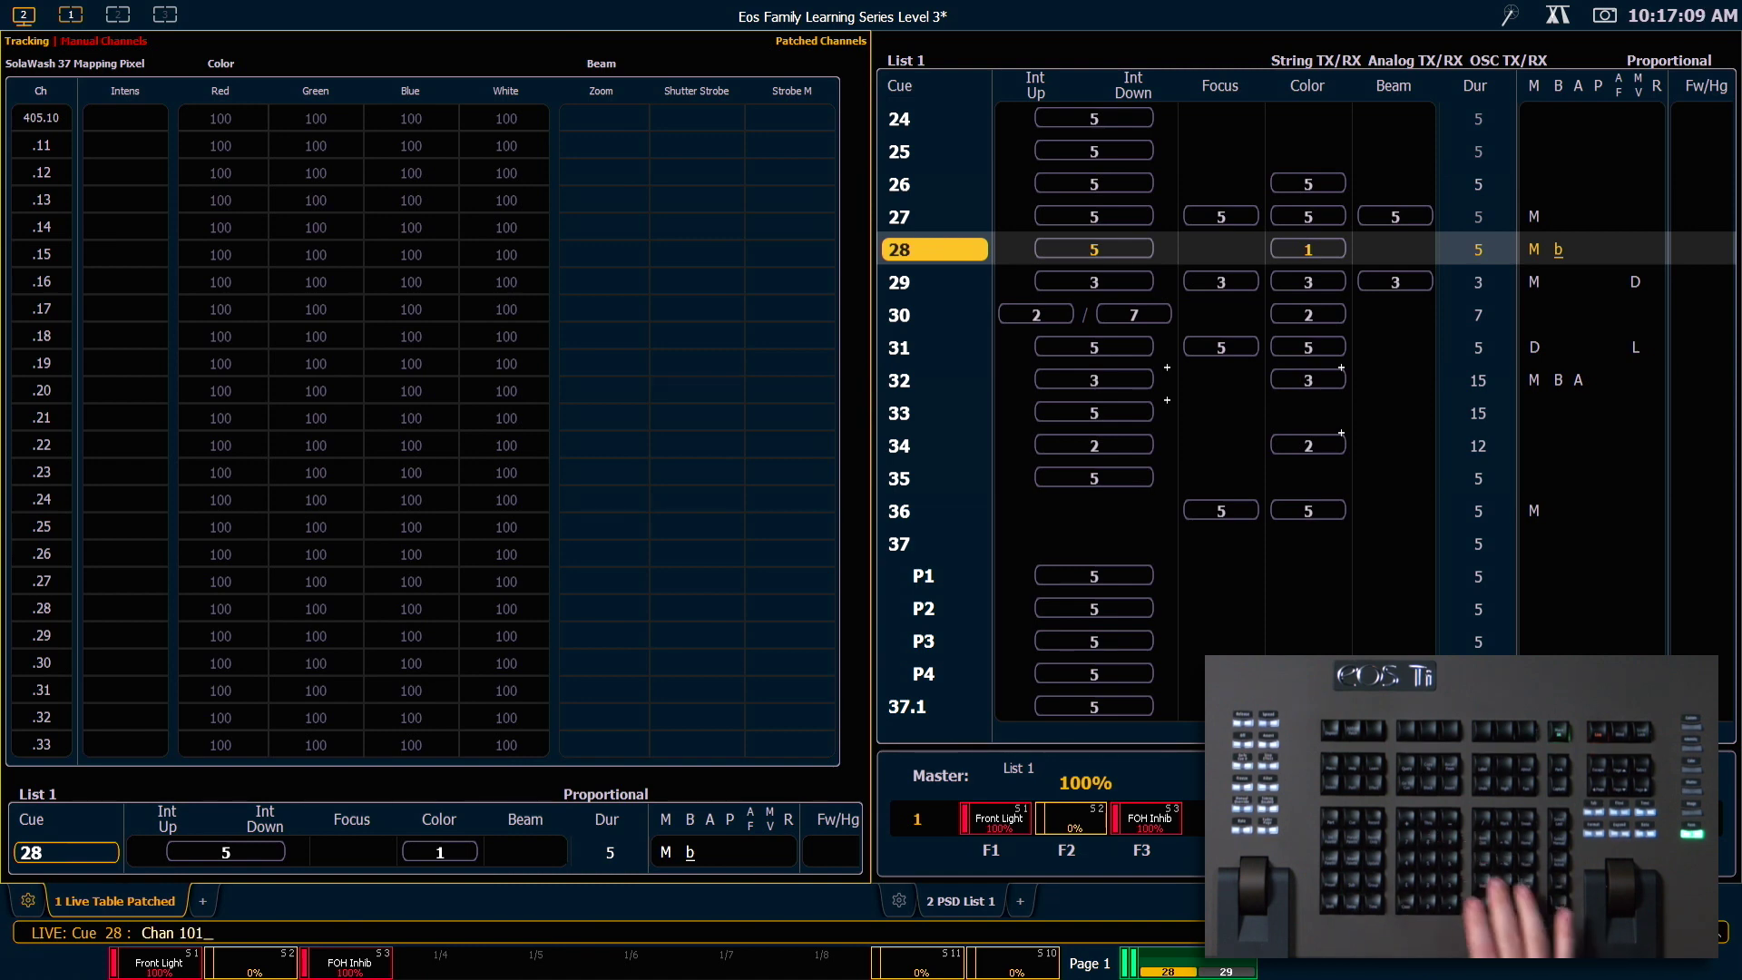
key("Return")
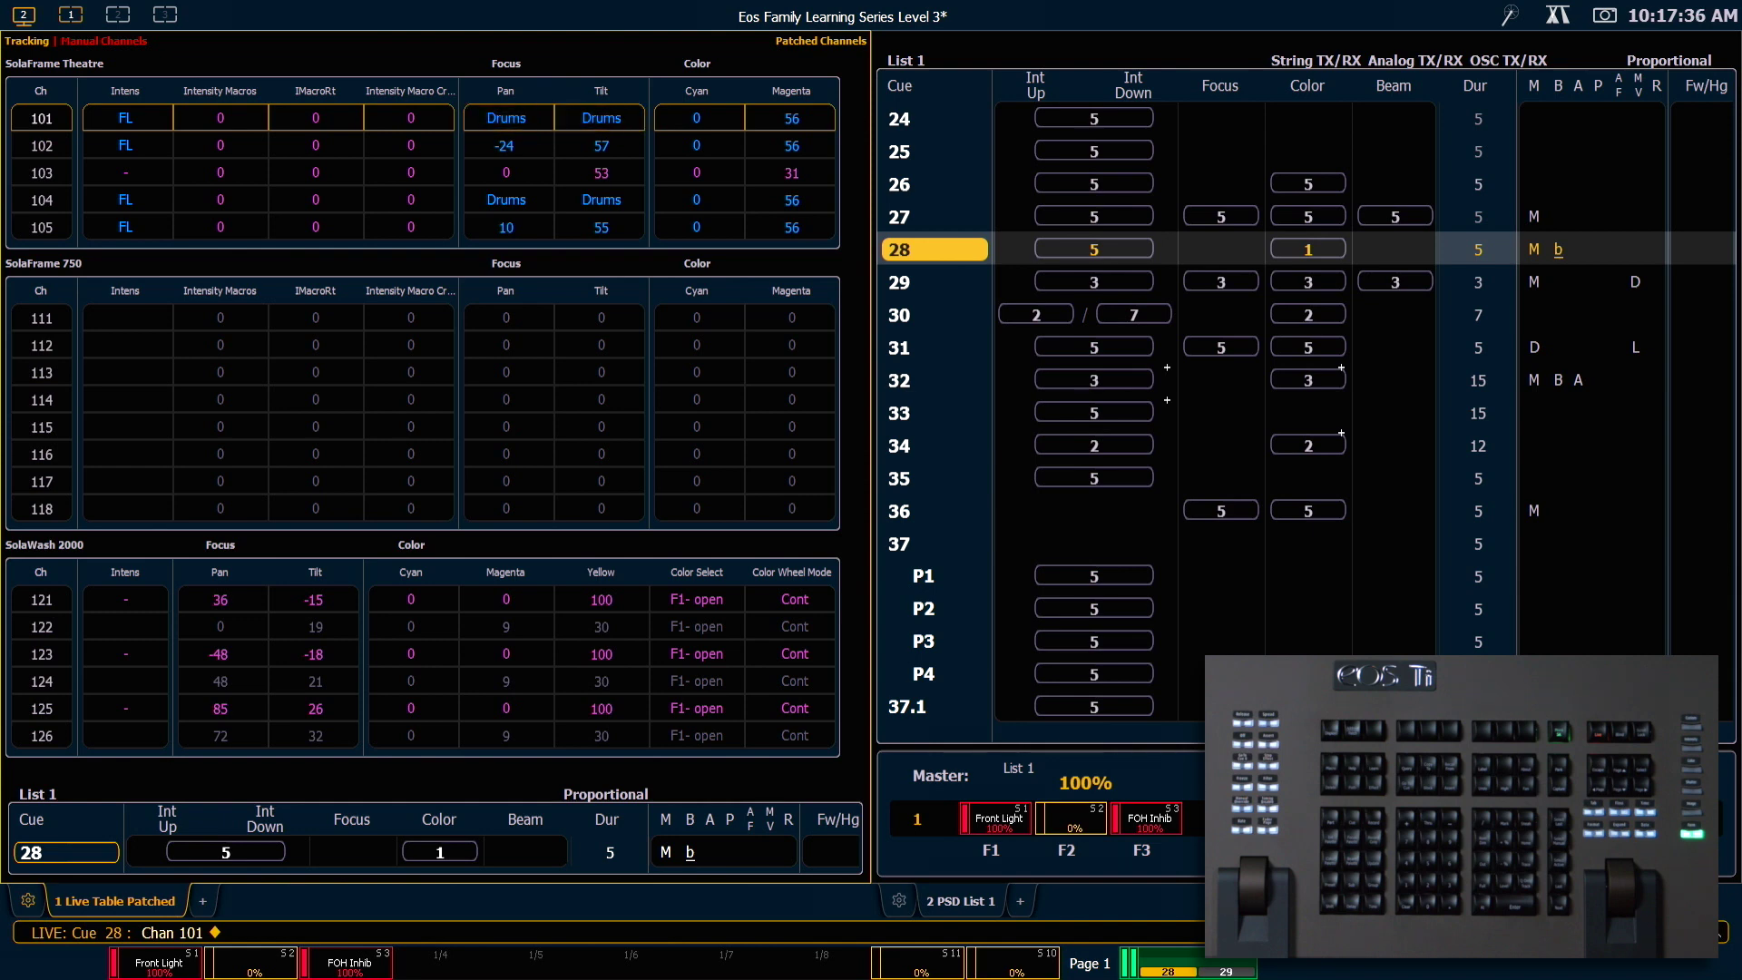
type("+104")
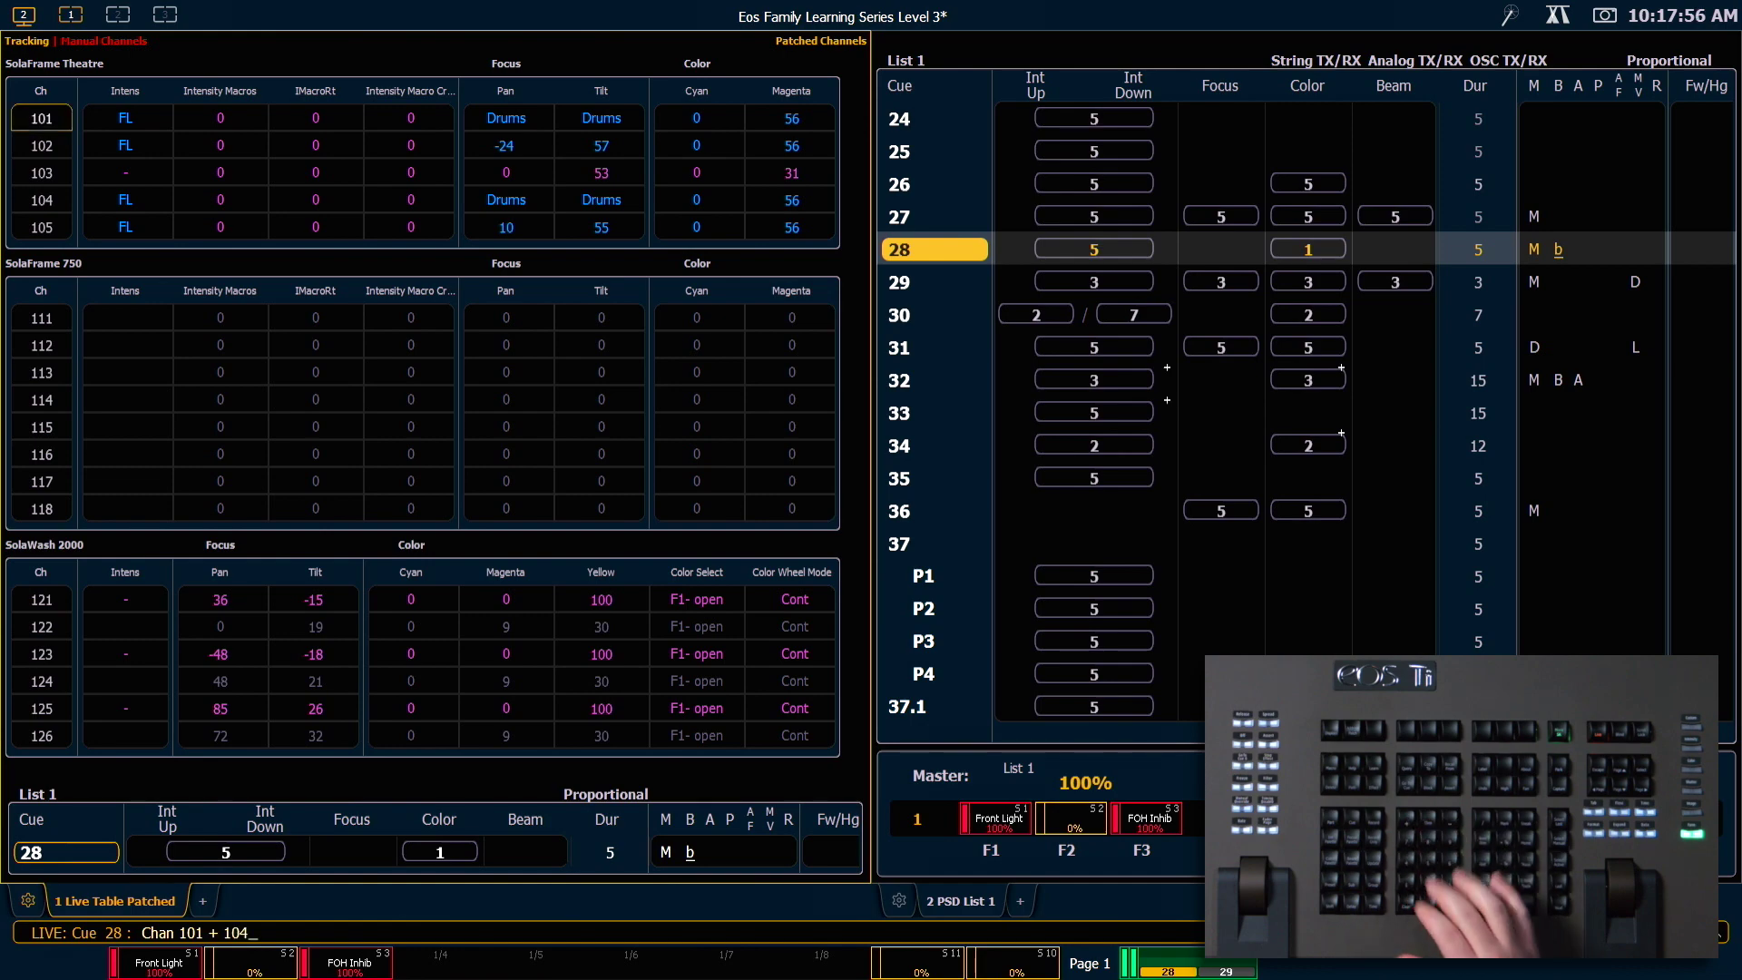
key("Return")
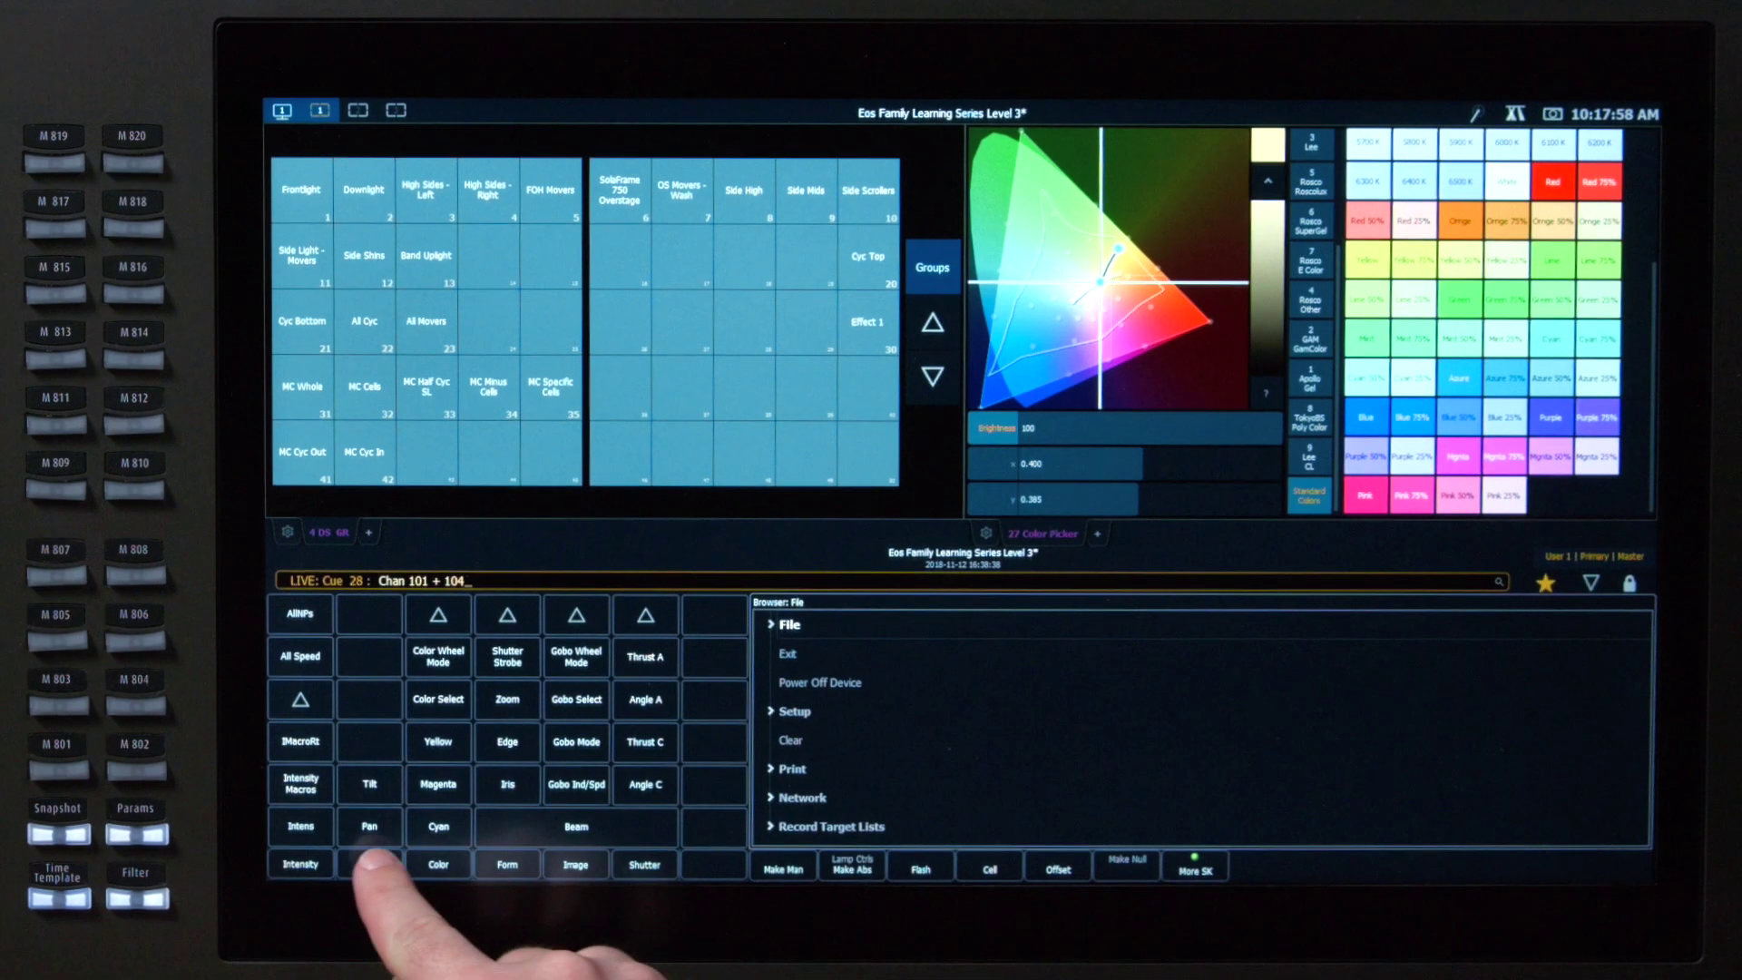
left_click(369, 863)
Make focus absolute on channels 101 and 104, replacing Drums references with Pan/Tilt values
left_click(852, 864)
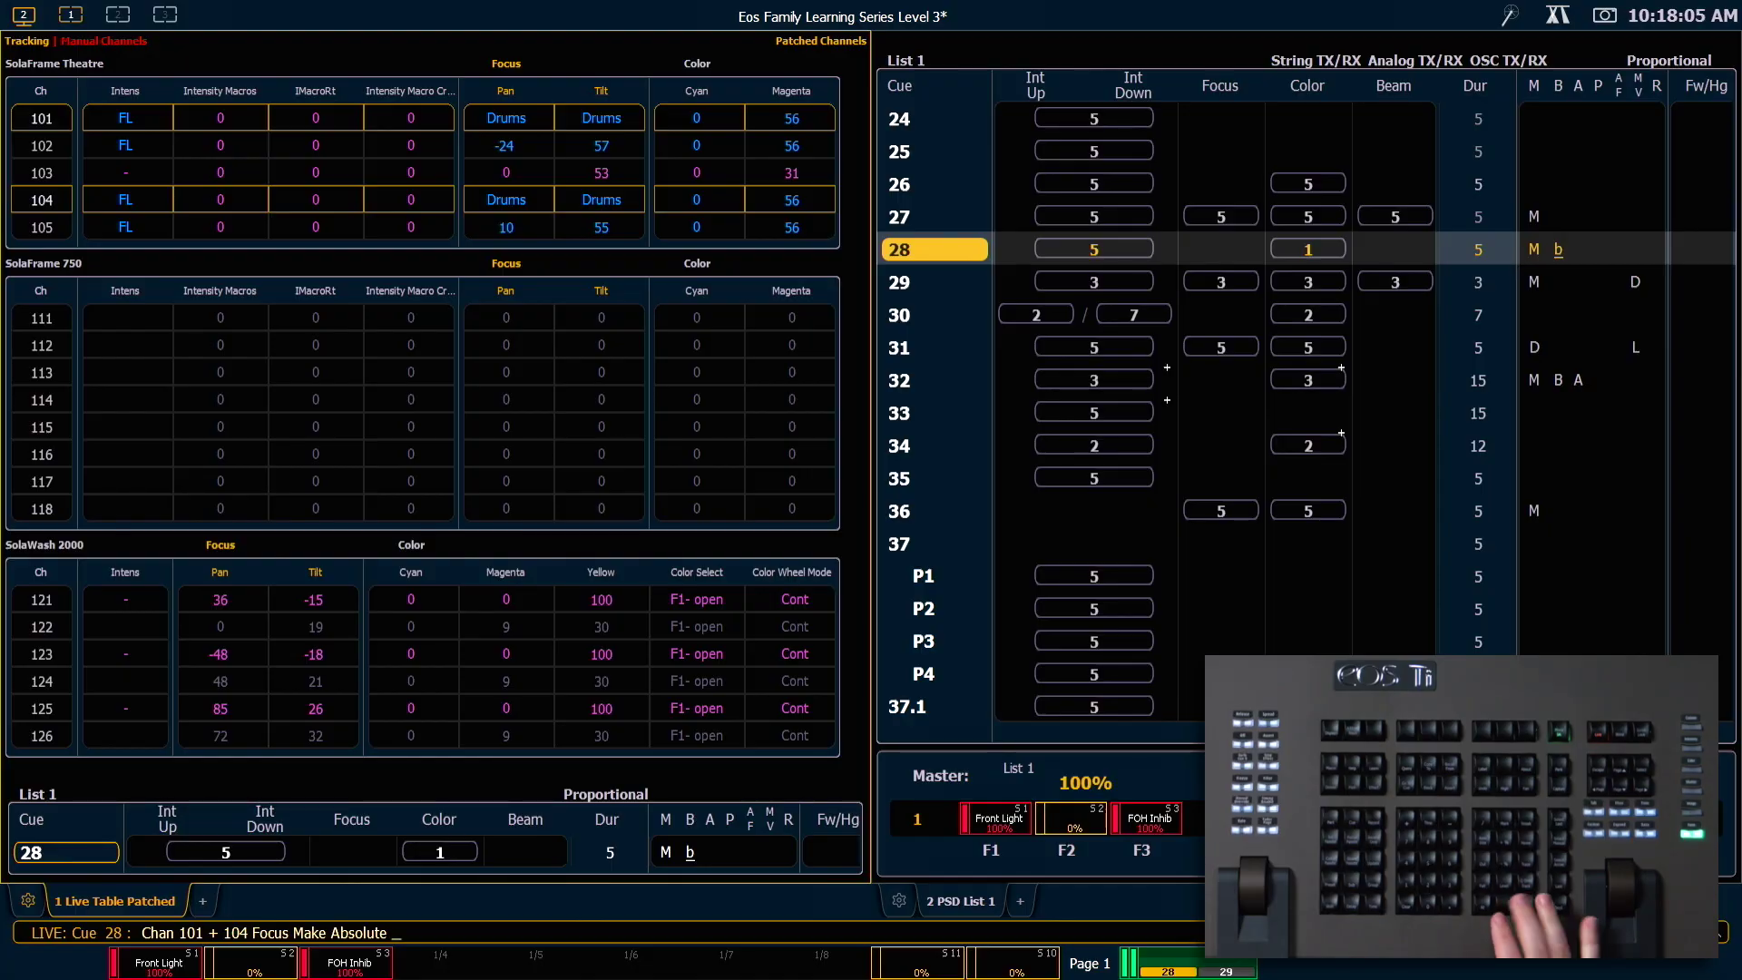
key("Return")
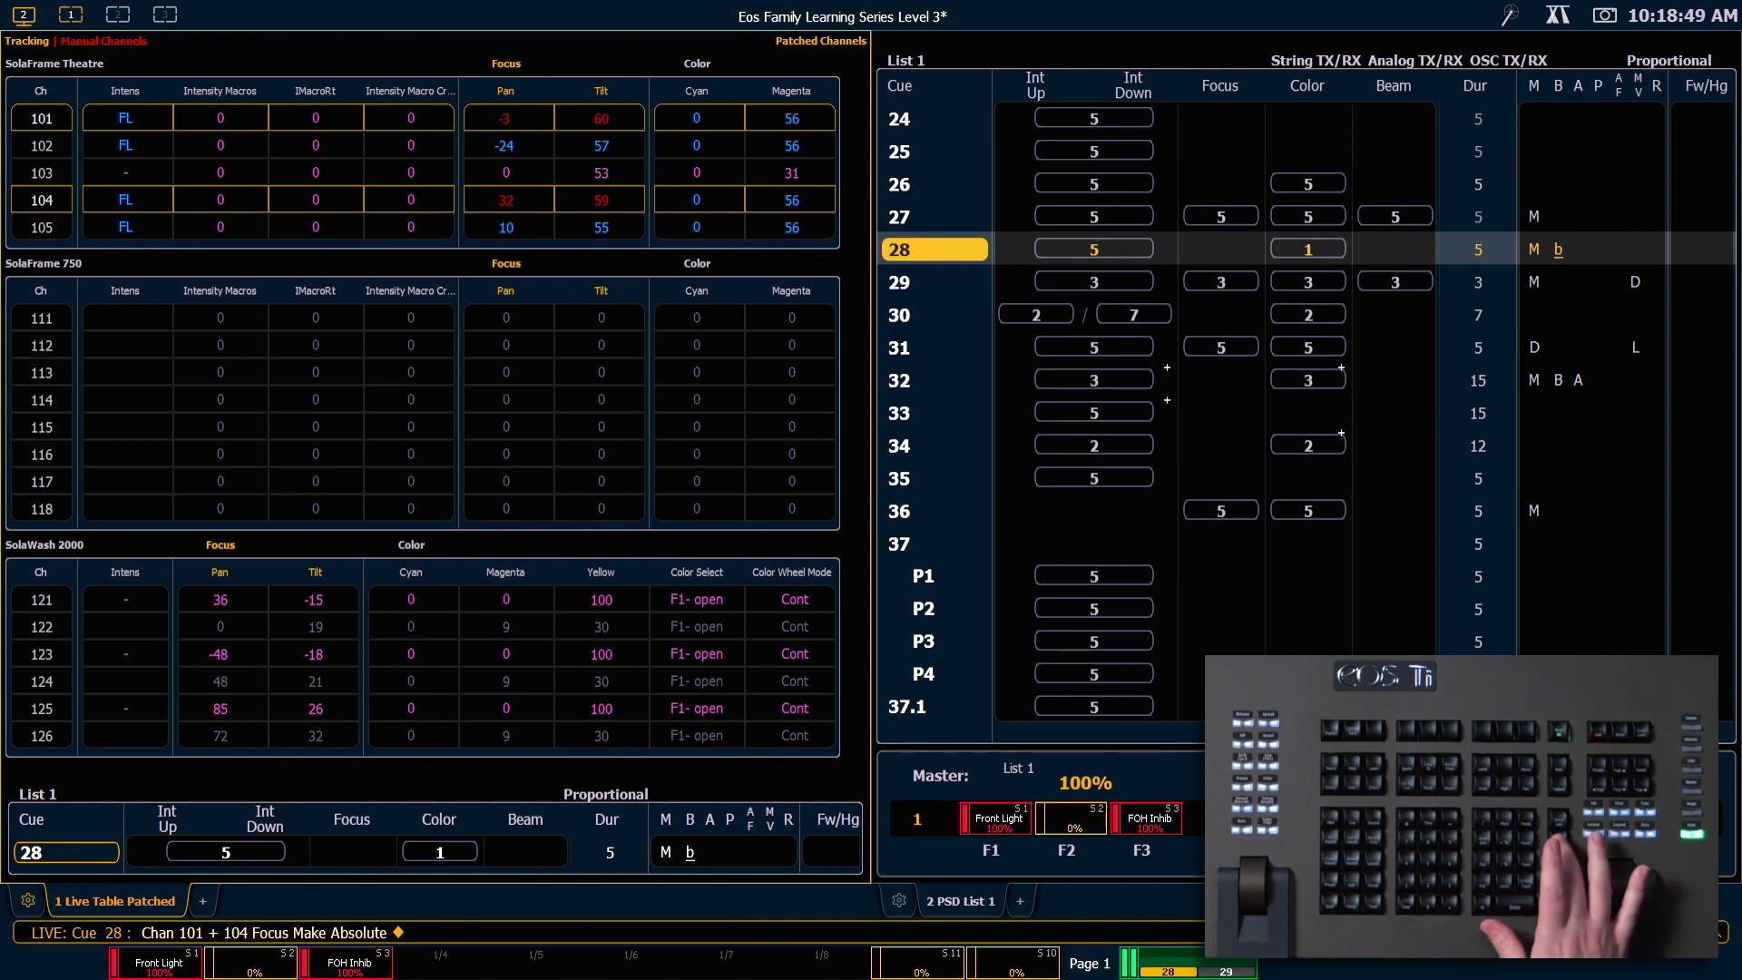
Record Preset 11 from the manual channels, excluding channel 101
key("ctrl+shift+m")
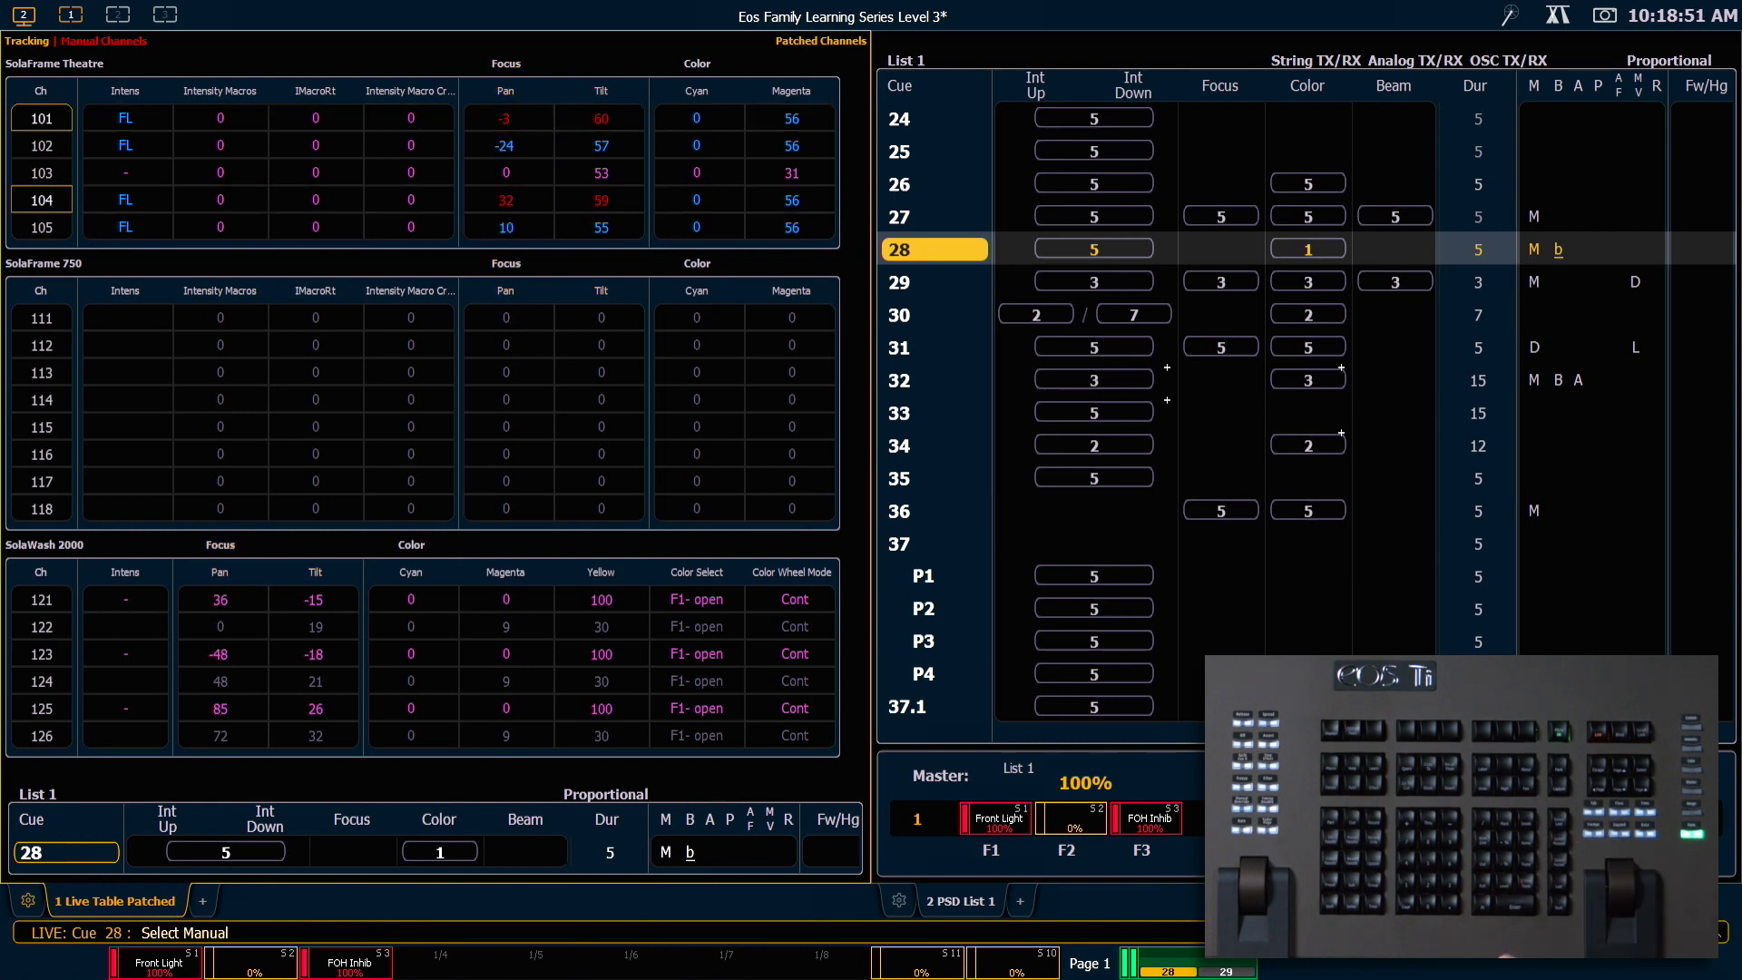
type("101")
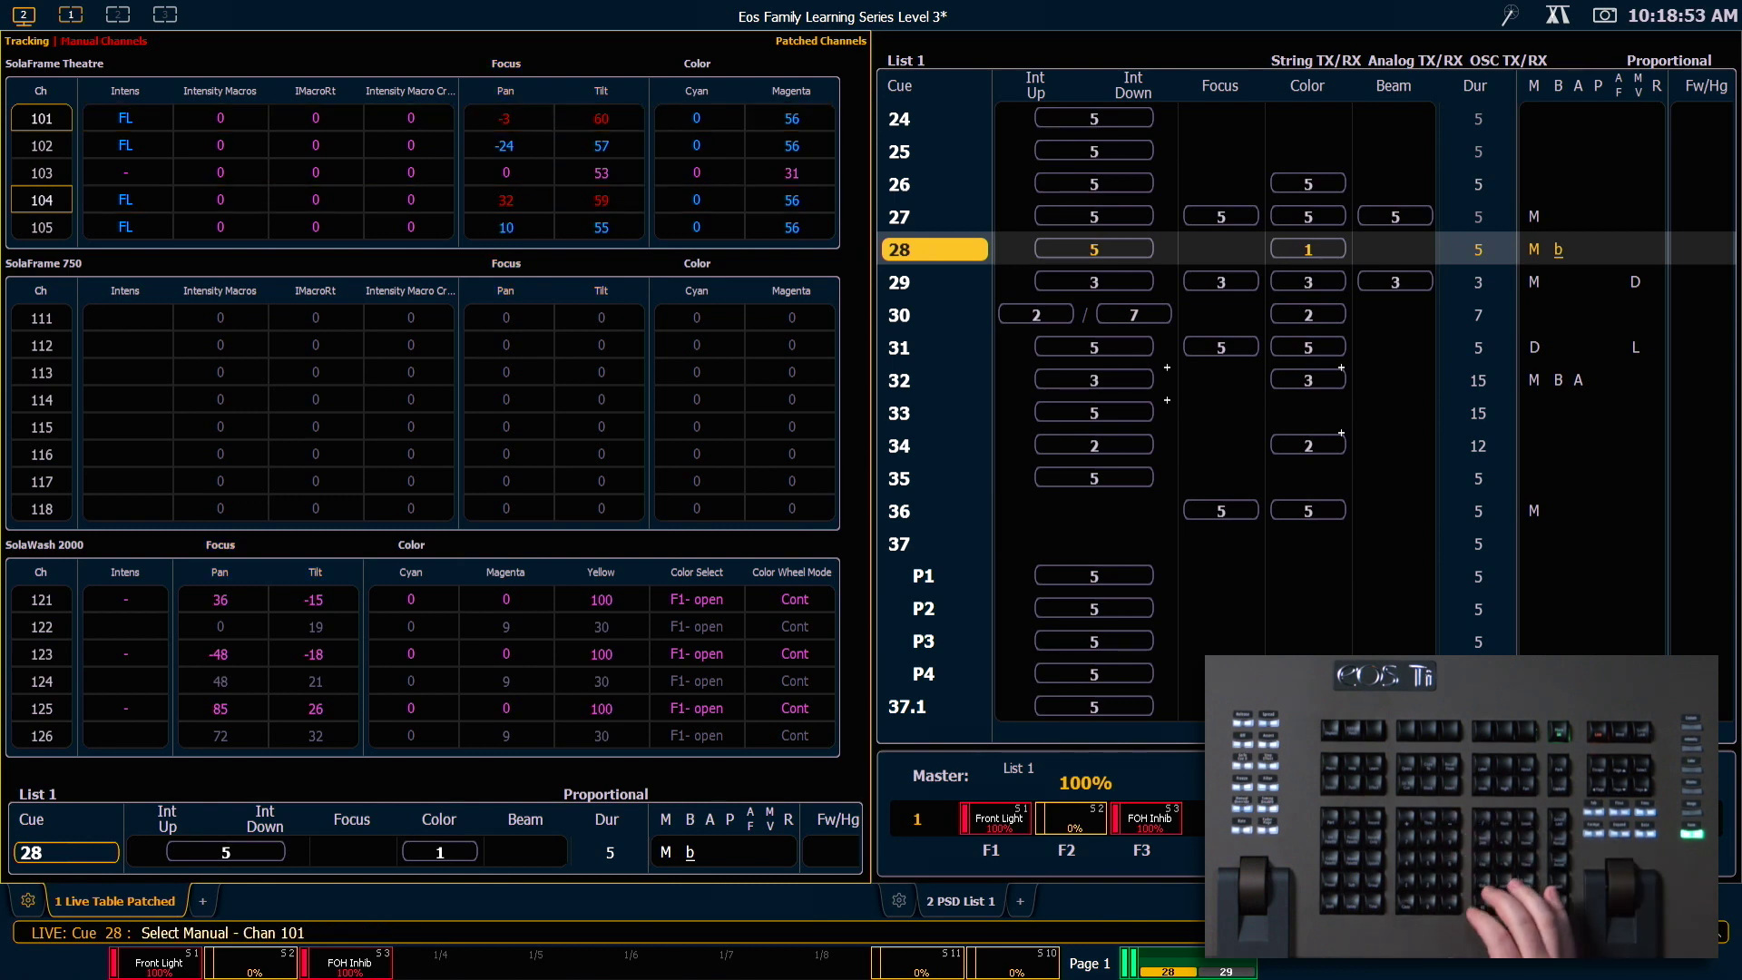
type("rp")
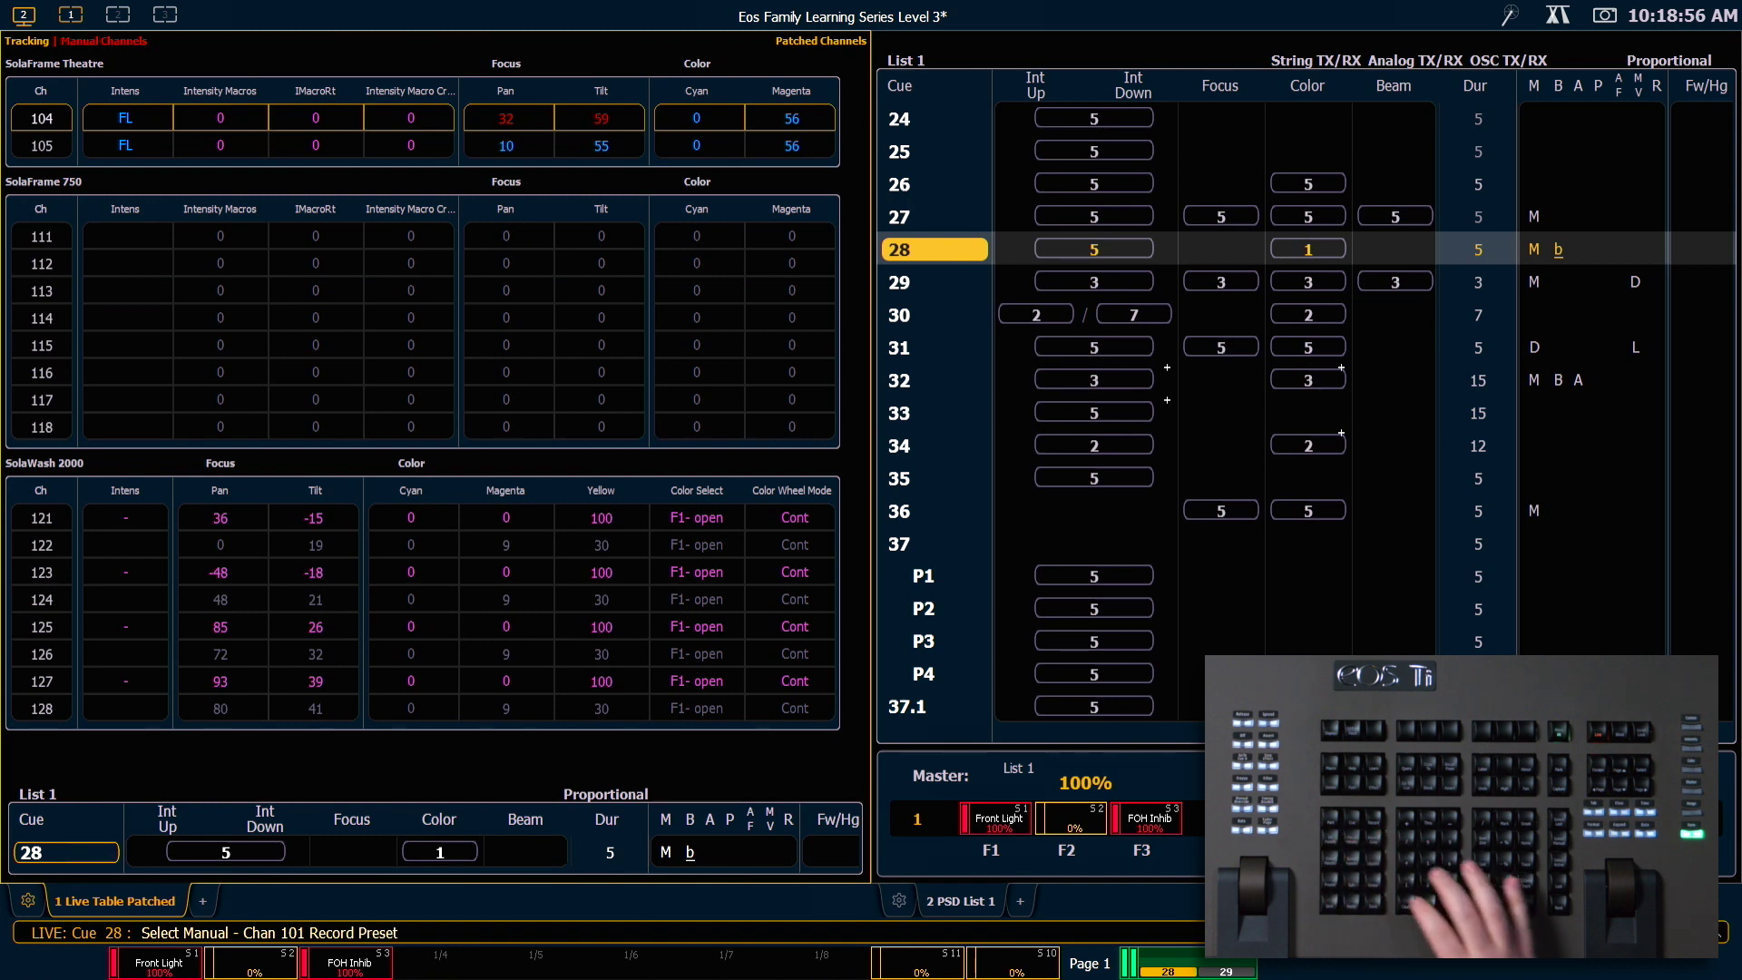
type("11")
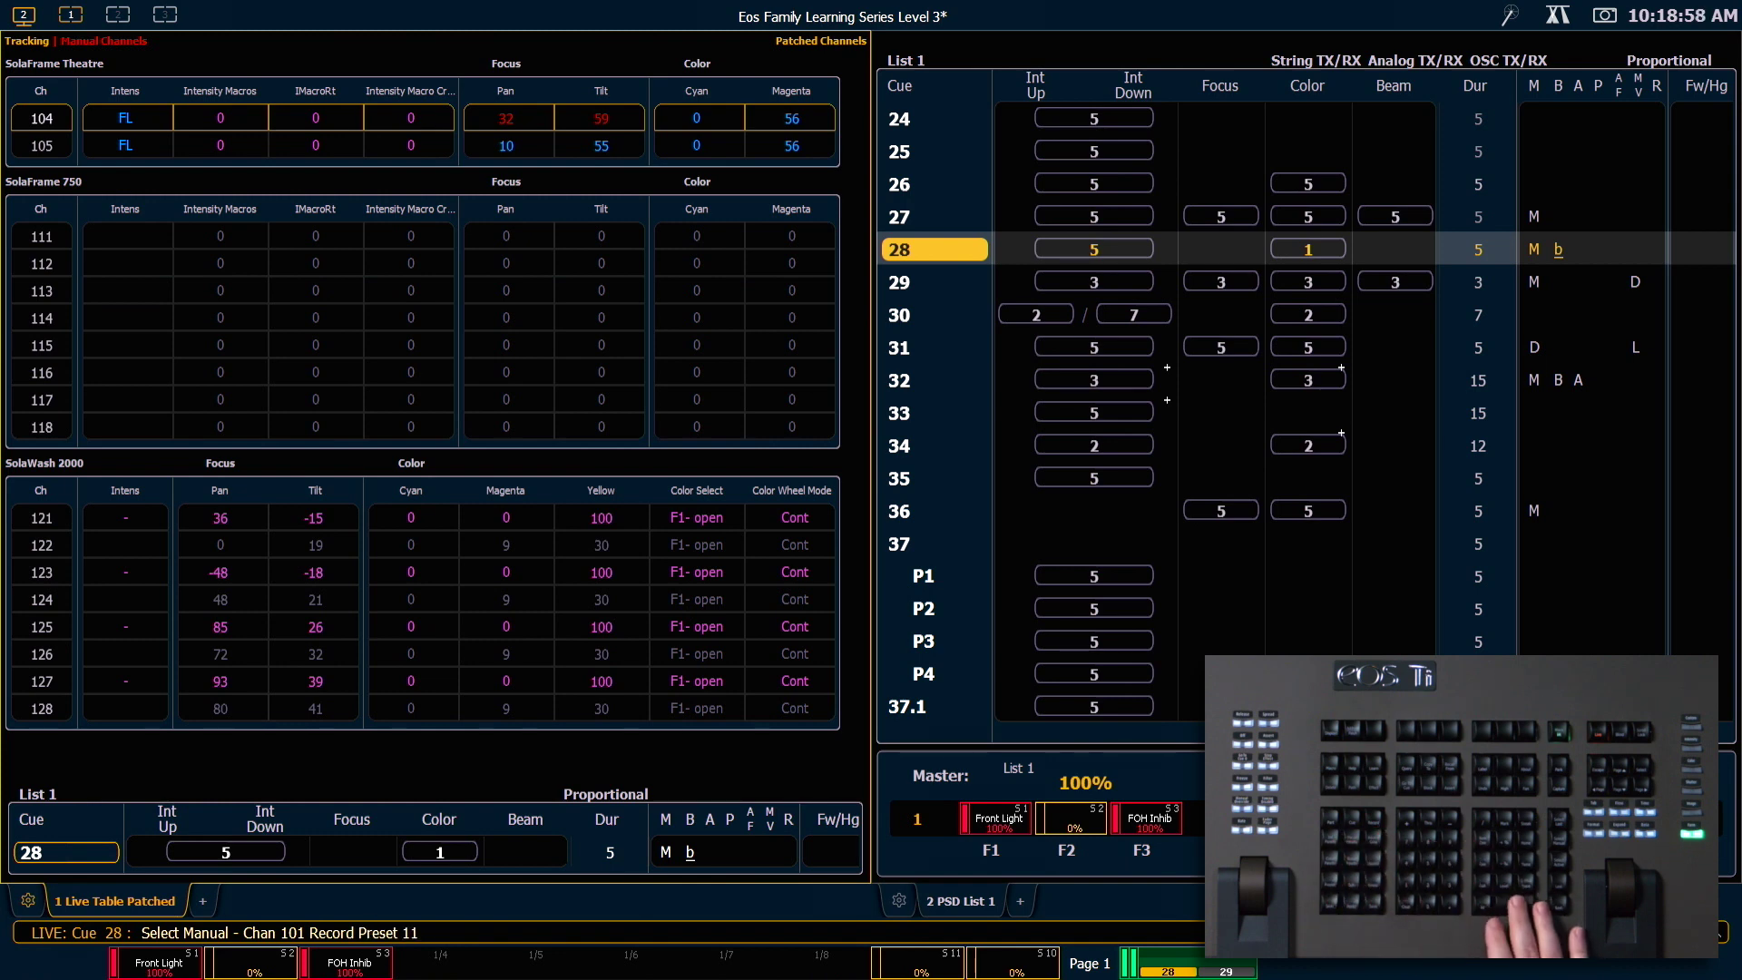
key("Return")
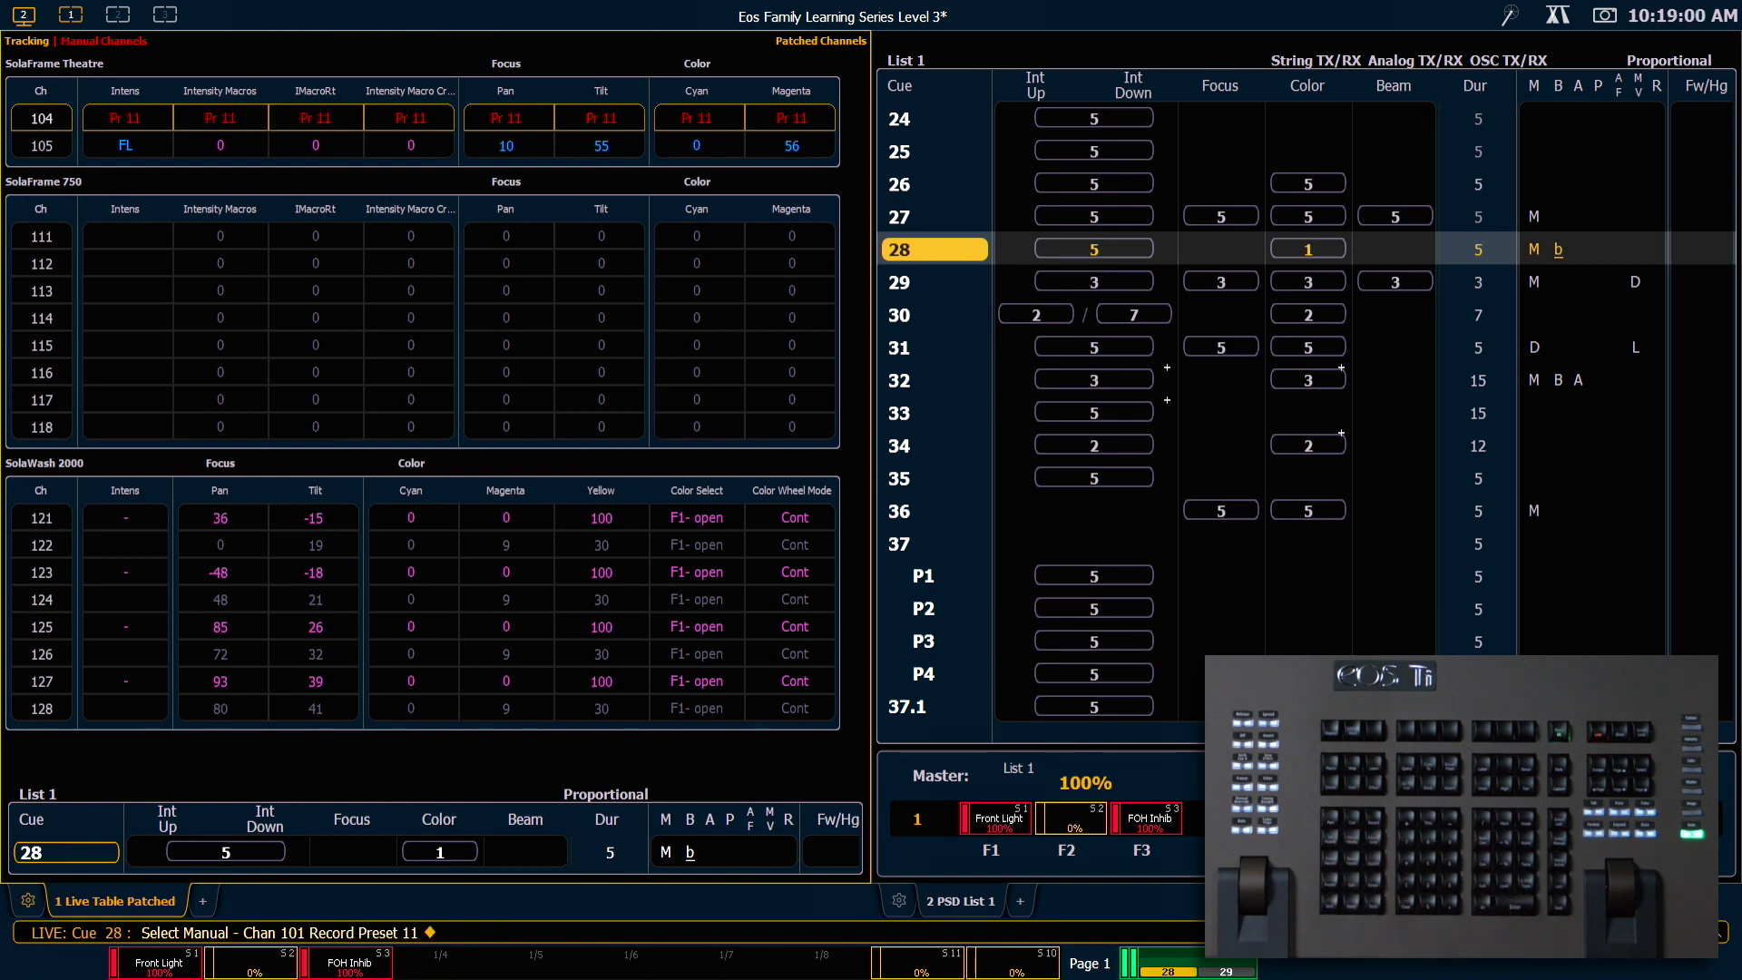
Open Preset 11 in Blind and select channel 104 to view its full intensity, Pan 32, Tilt 59
key("F2")
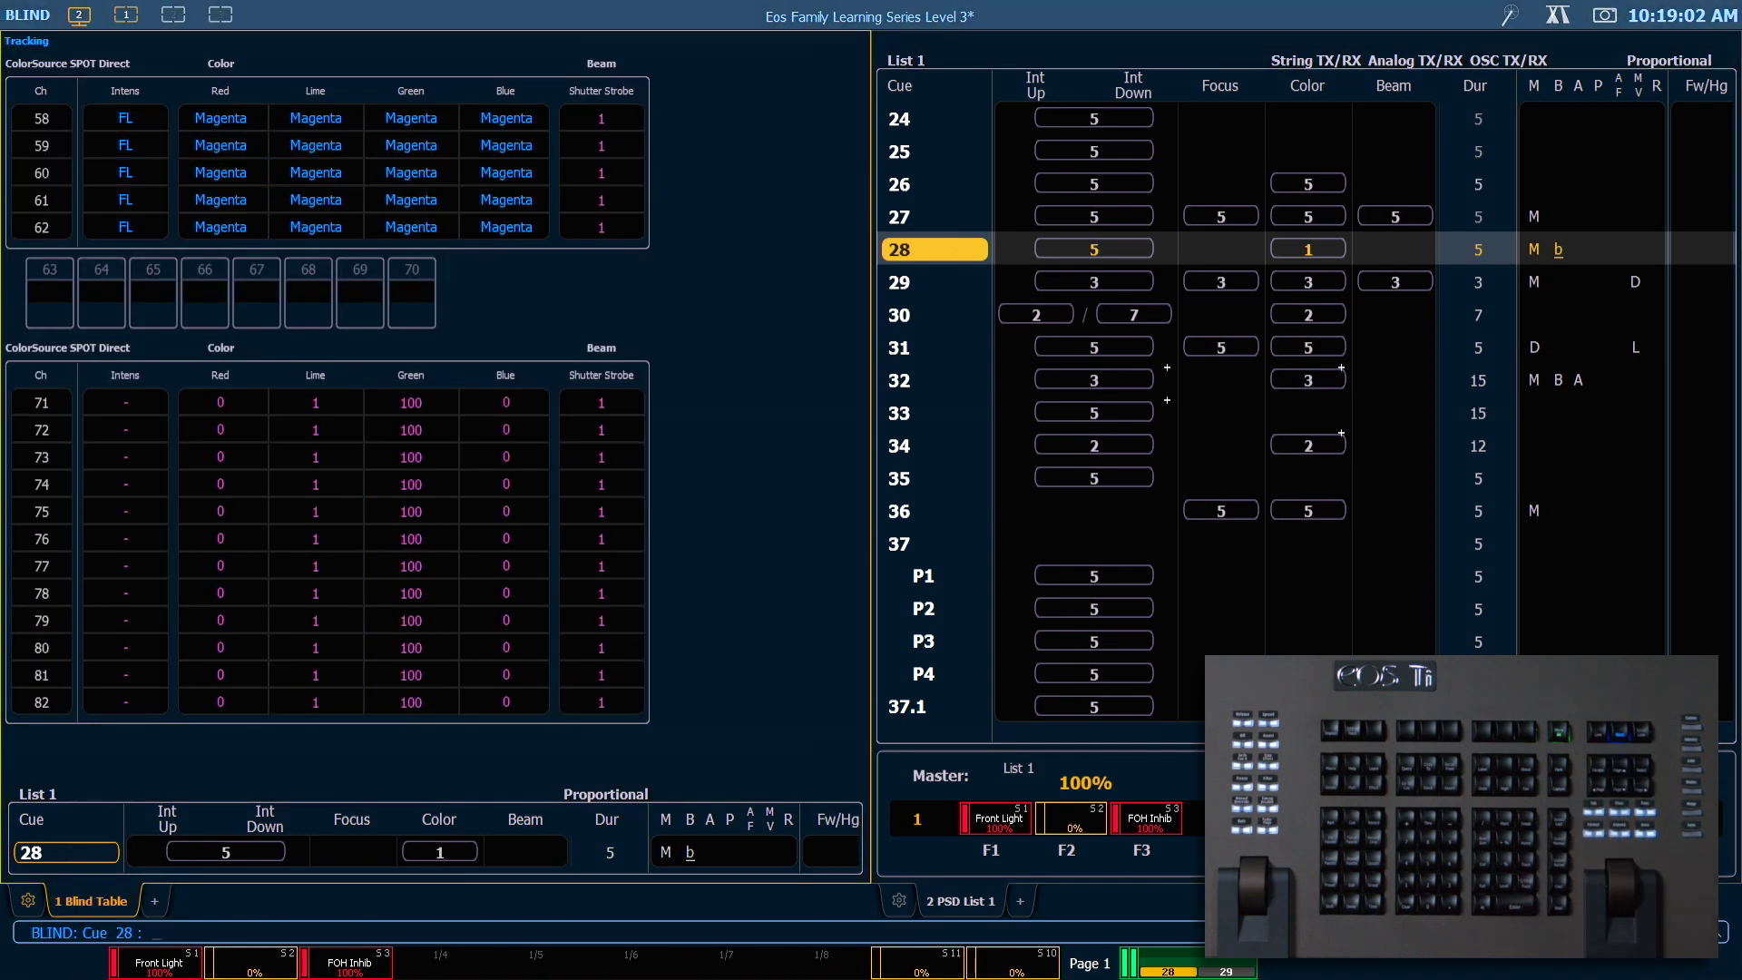
key("p")
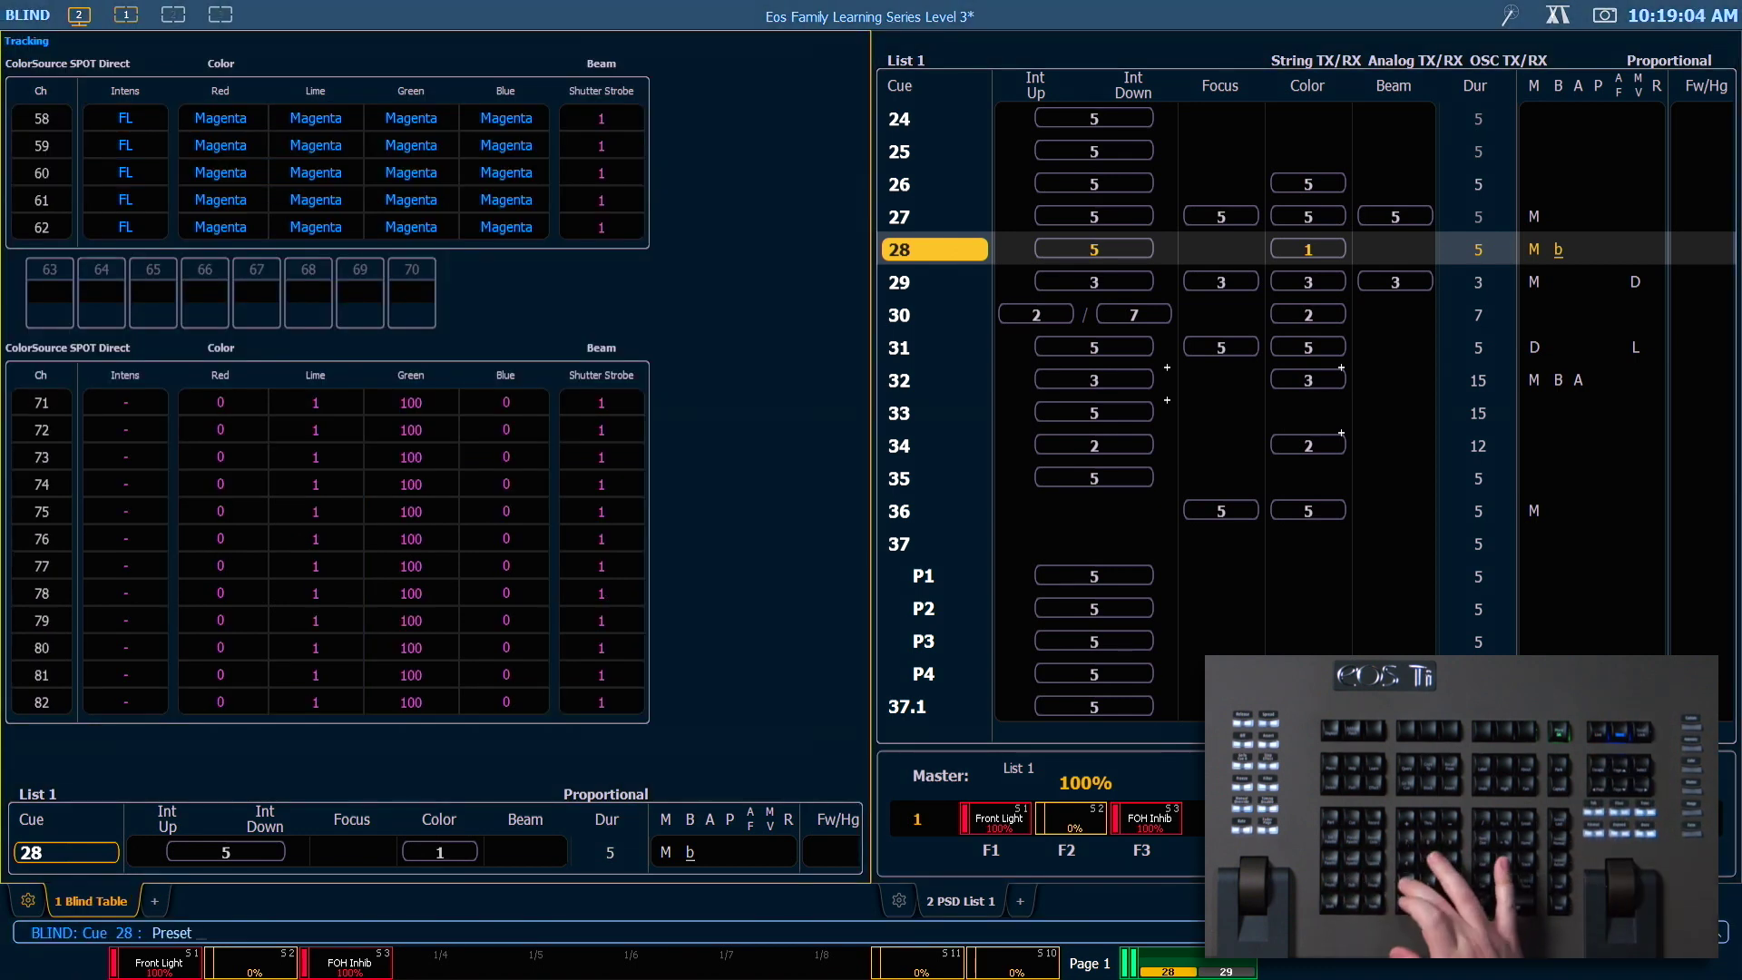
key("1")
key("1")
key("Return")
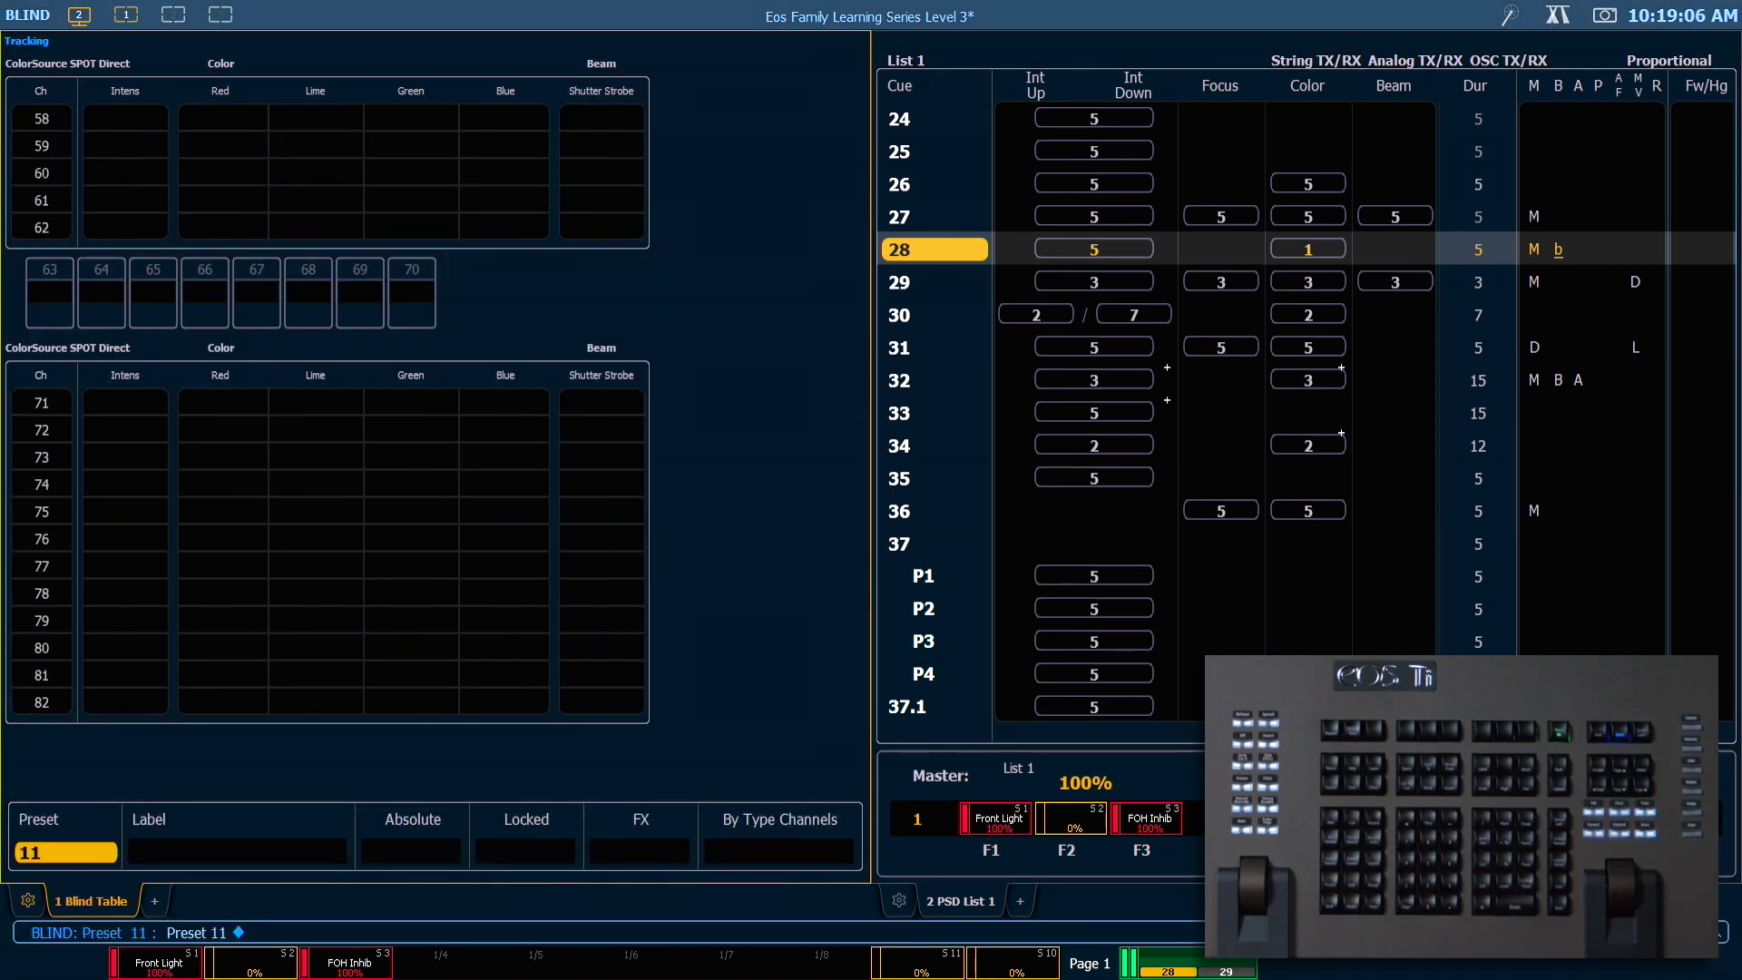
key("1")
key("0")
key("4")
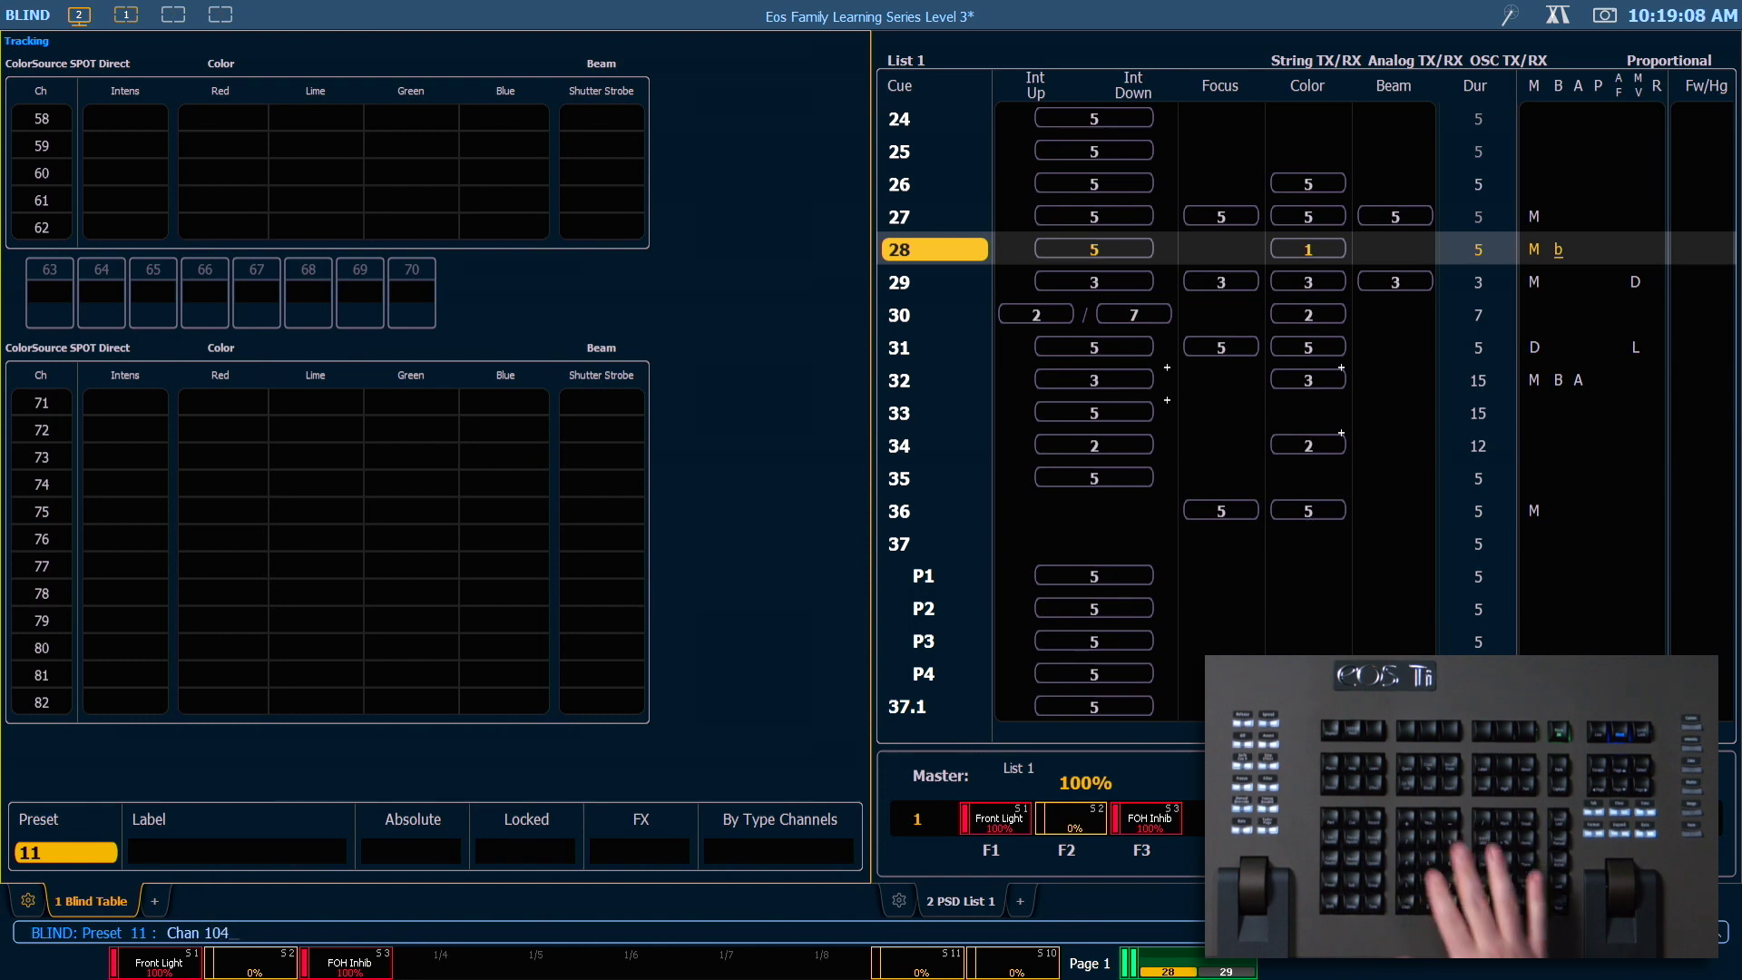
key("Return")
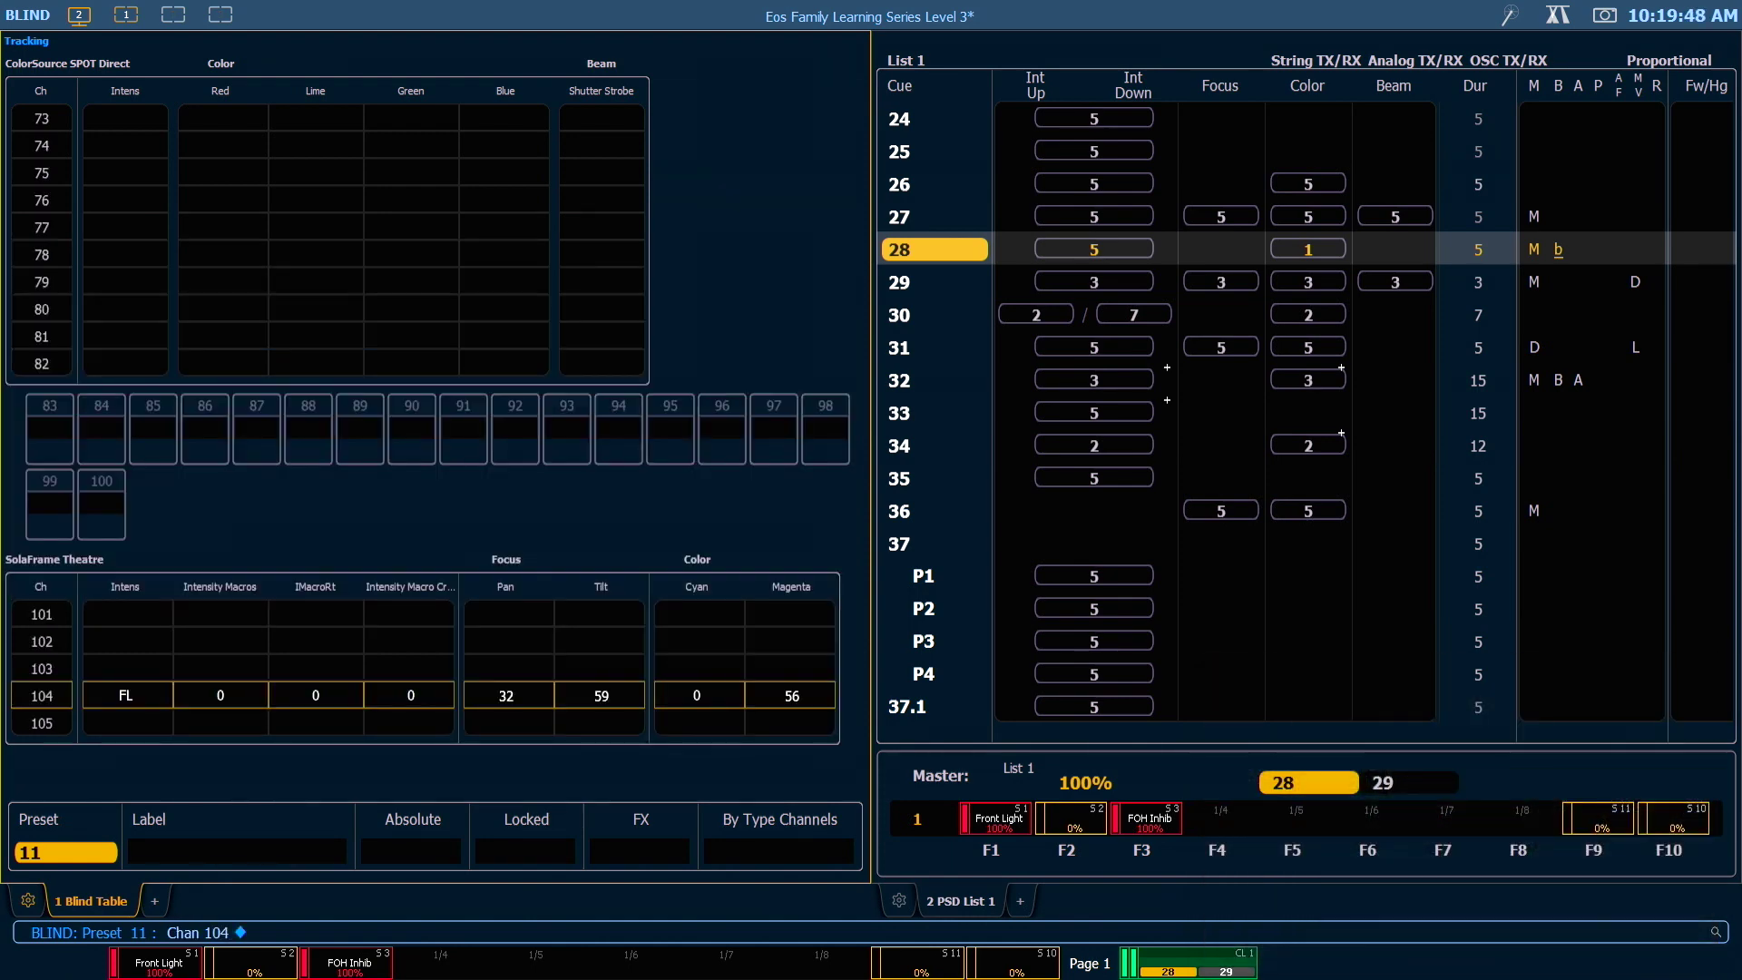